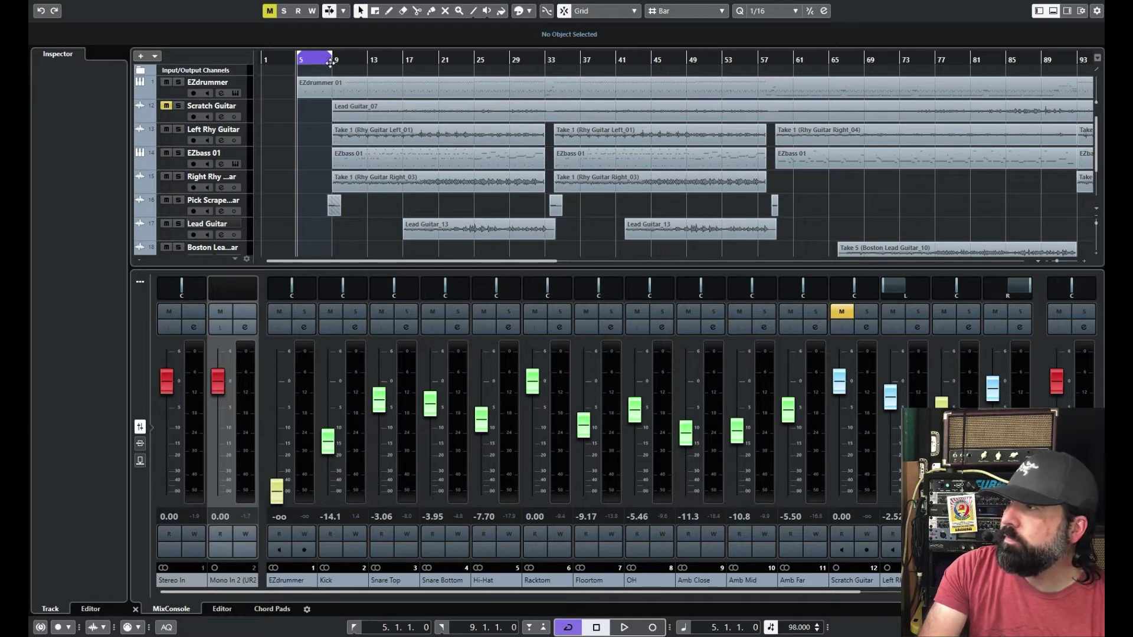
# Show the mixer's insert slots, open the Black 76 compressor on the Kick channel, and place and resize its window
pyautogui.click(139, 445)
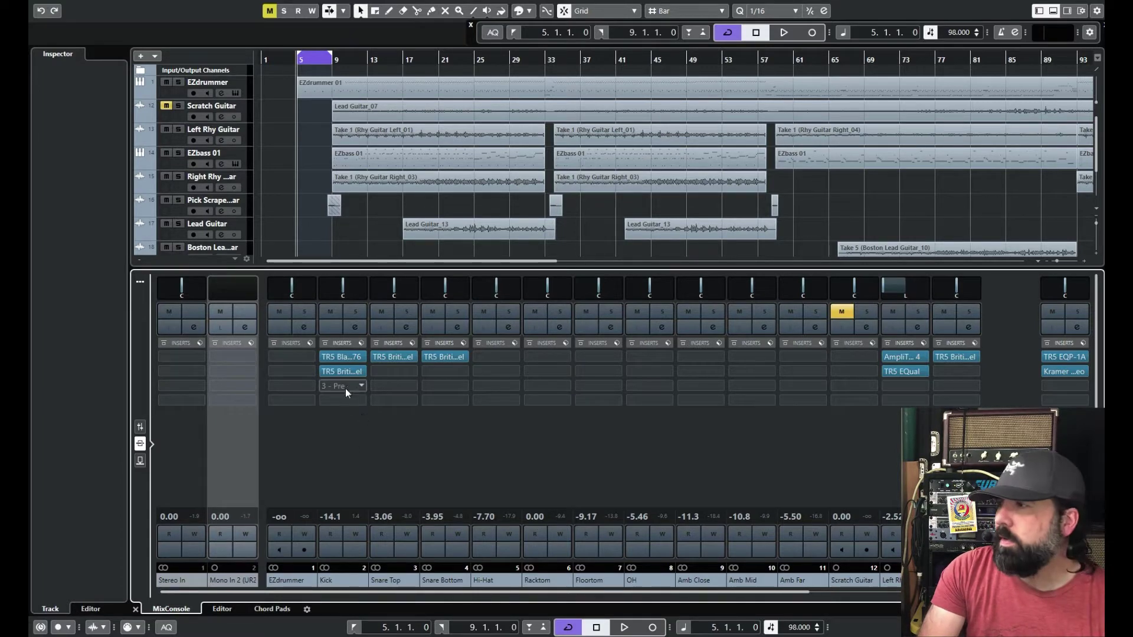
pyautogui.click(353, 356)
pyautogui.moveTo(632, 14); pyautogui.dragTo(509, 61)
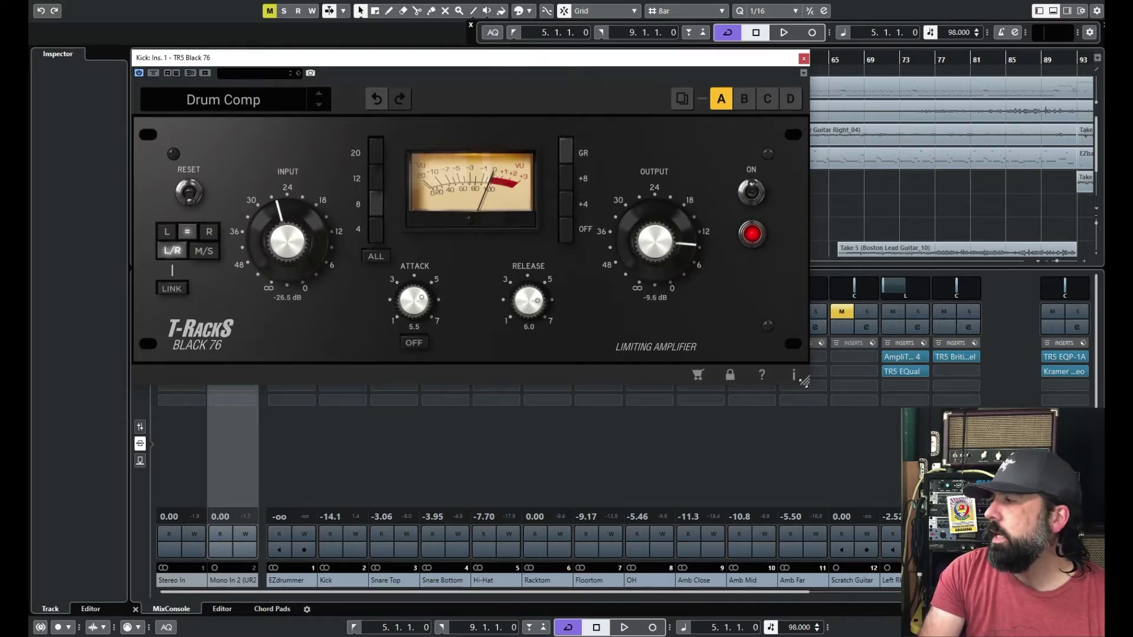
pyautogui.moveTo(807, 381); pyautogui.dragTo(869, 494)
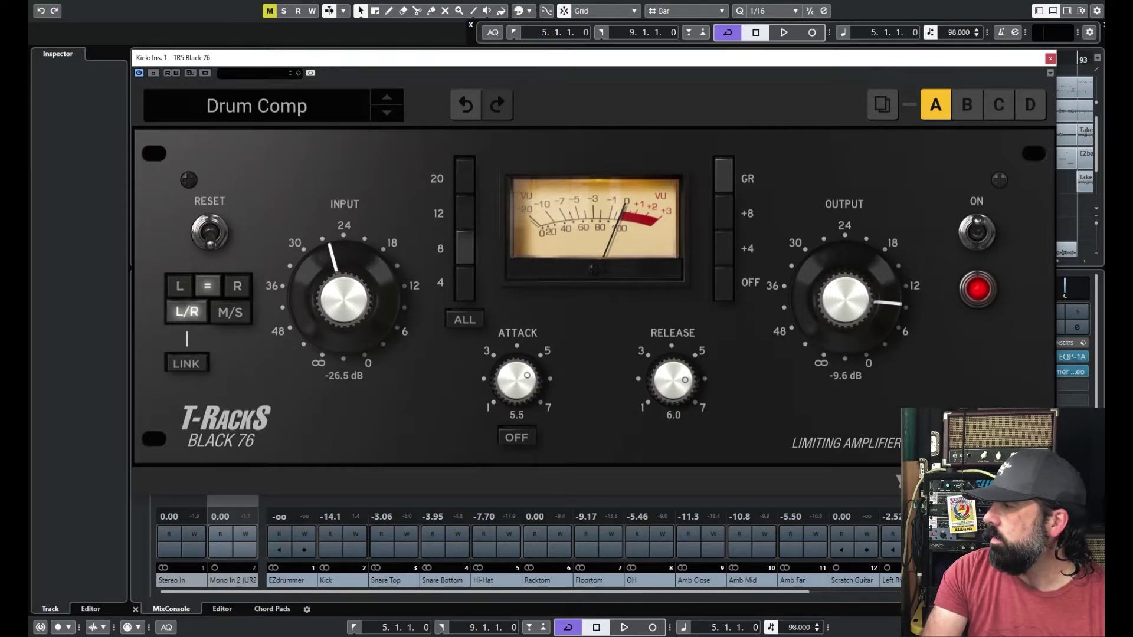
pyautogui.moveTo(1053, 491); pyautogui.dragTo(853, 402)
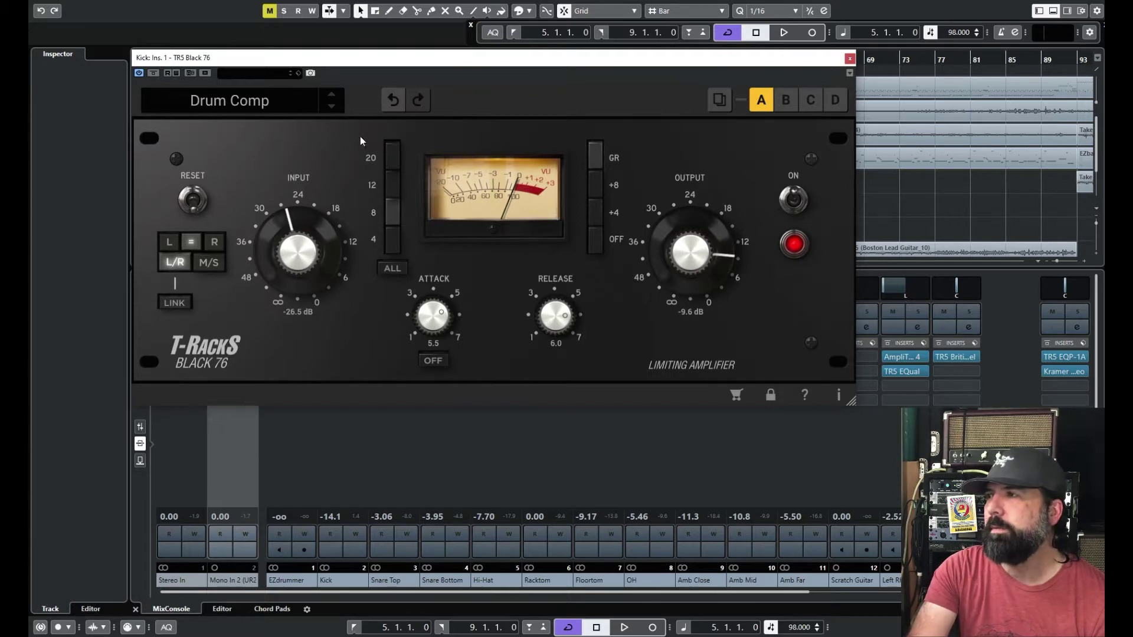
# Browse the Black 76 preset list and close it without choosing another preset
pyautogui.click(306, 98)
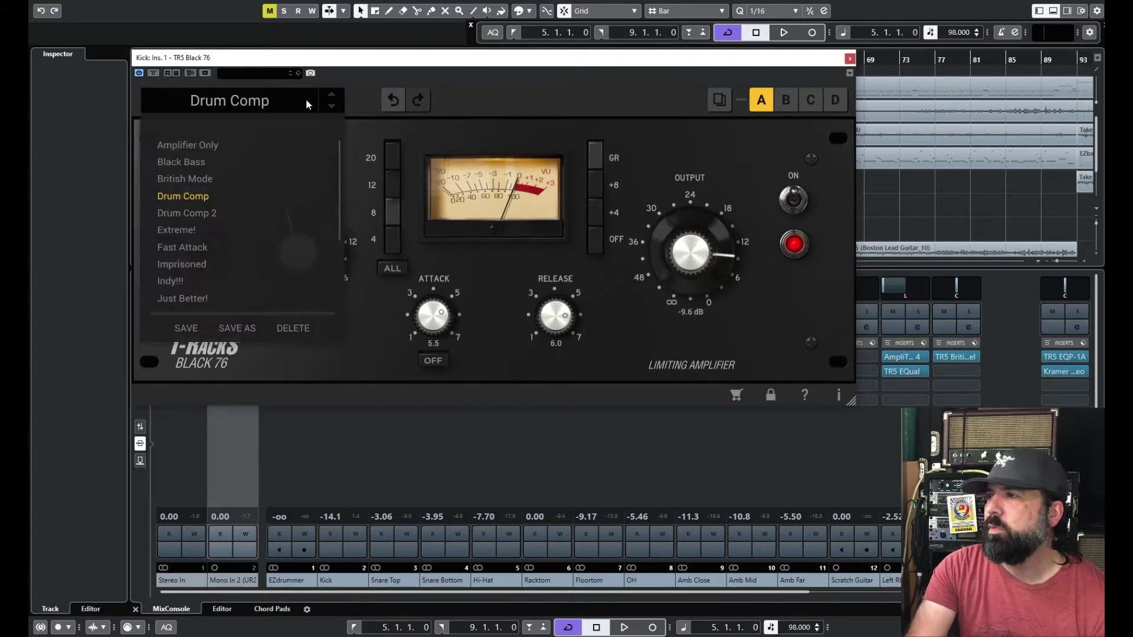
pyautogui.scroll(-2, 276, 168)
pyautogui.scroll(2, 277, 169)
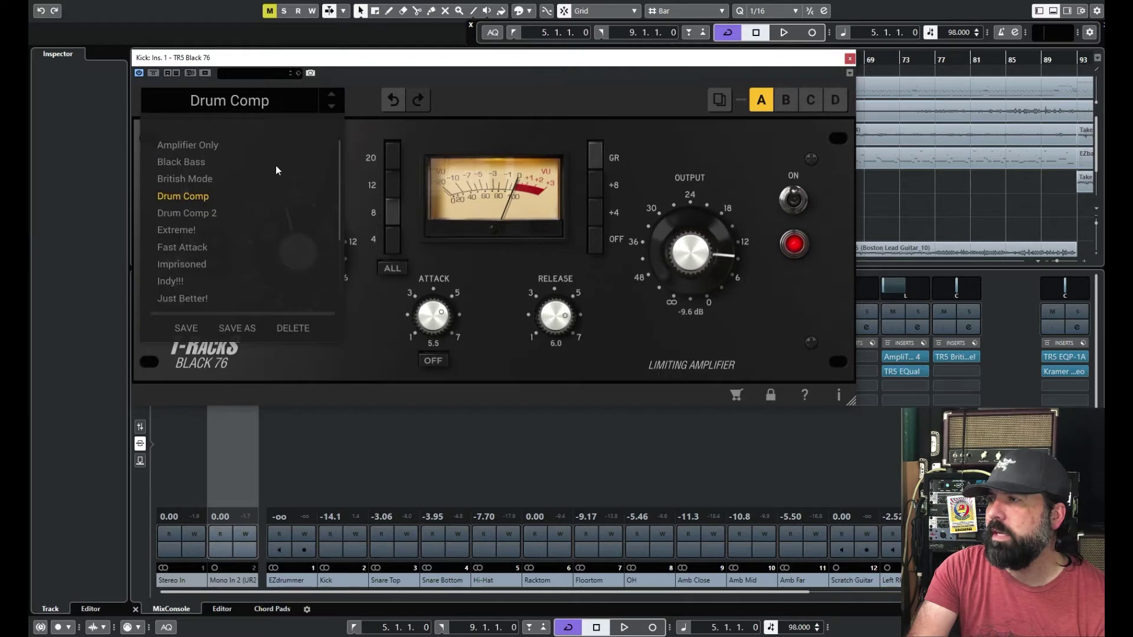
pyautogui.click(494, 89)
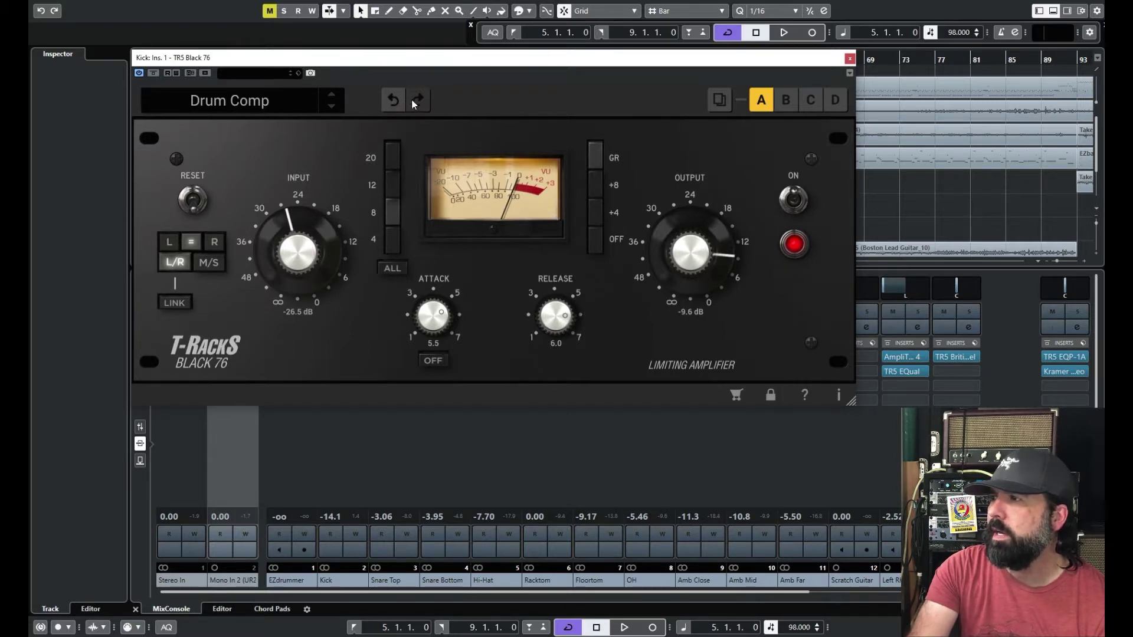
# Try lowering the compressor's input level to about -33.4 dB and undo the changes back to the preset setting
pyautogui.moveTo(303, 237); pyautogui.dragTo(272, 226)
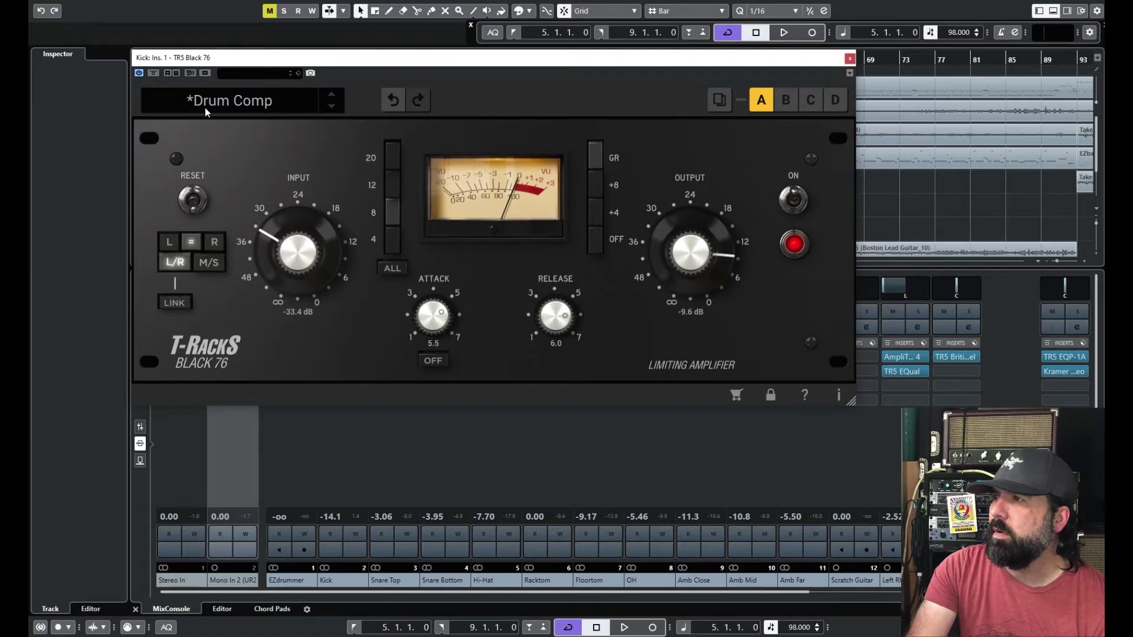
pyautogui.click(394, 102)
pyautogui.click(393, 102)
pyautogui.click(393, 102)
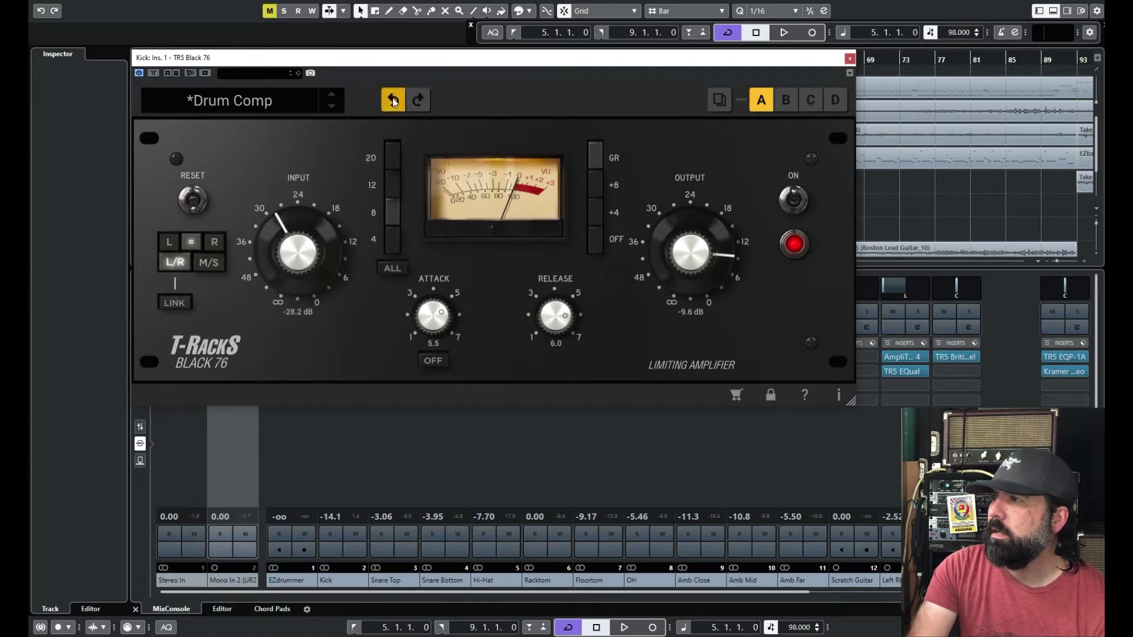
pyautogui.click(393, 102)
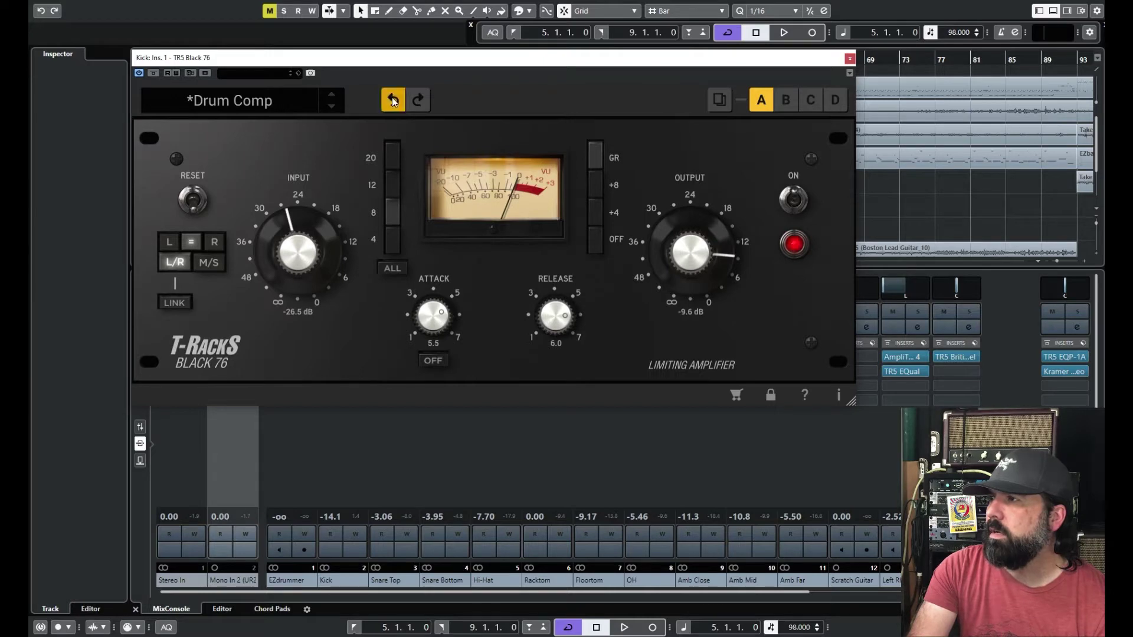
pyautogui.click(392, 100)
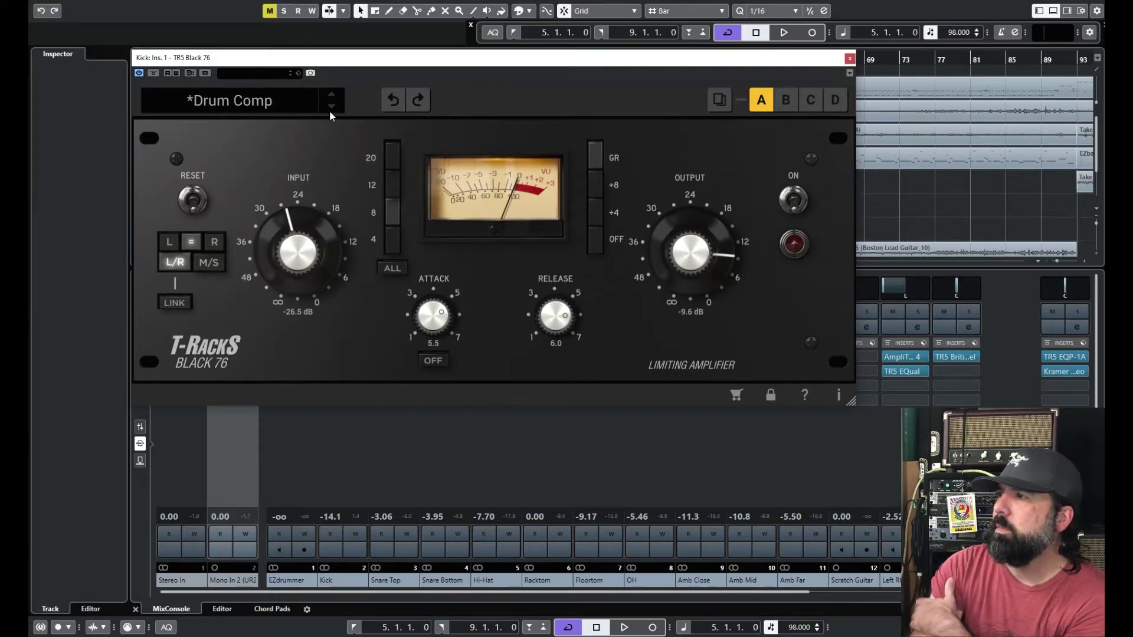
pyautogui.click(391, 95)
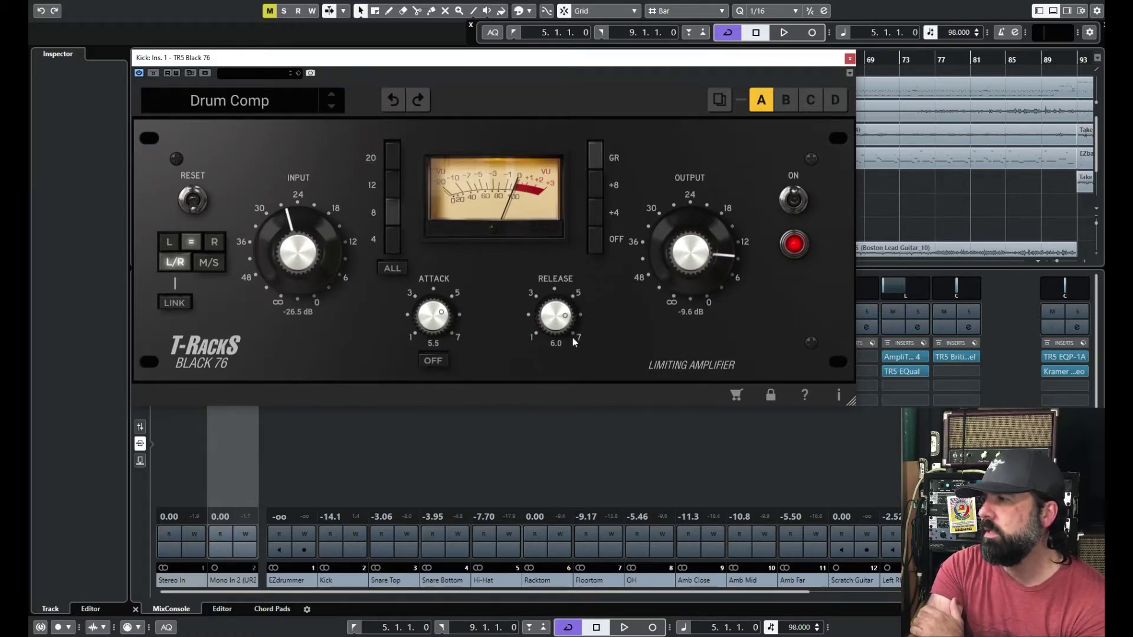
# Try the attack knob, its Off switch and the all-ratios mode, restoring the preset's attack and ratio settings
pyautogui.moveTo(416, 318); pyautogui.dragTo(421, 319)
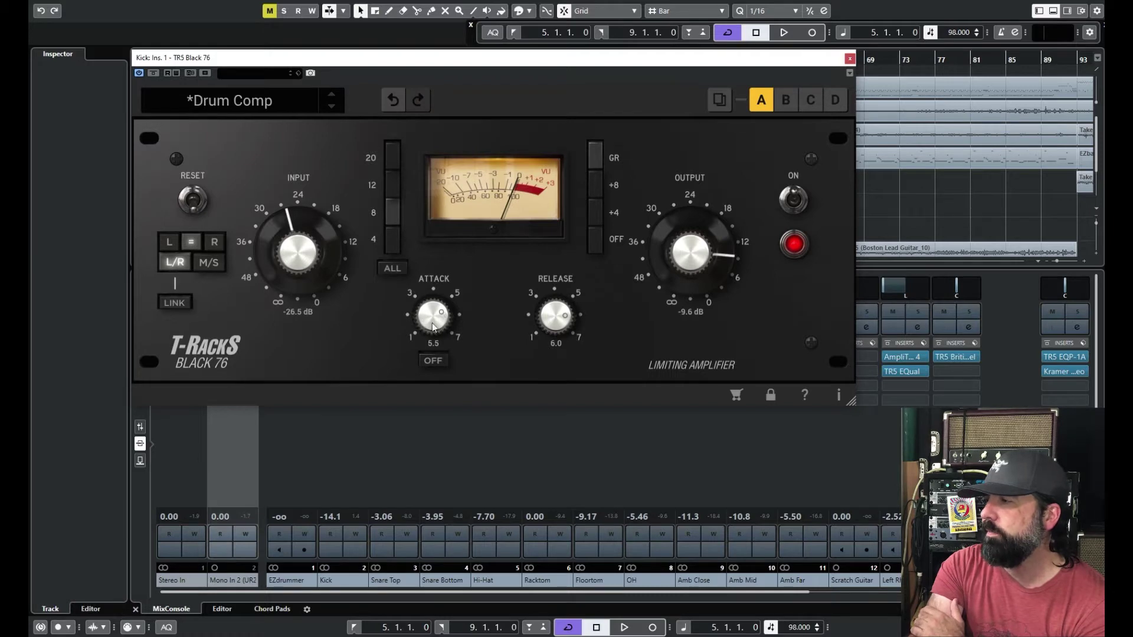
pyautogui.click(441, 361)
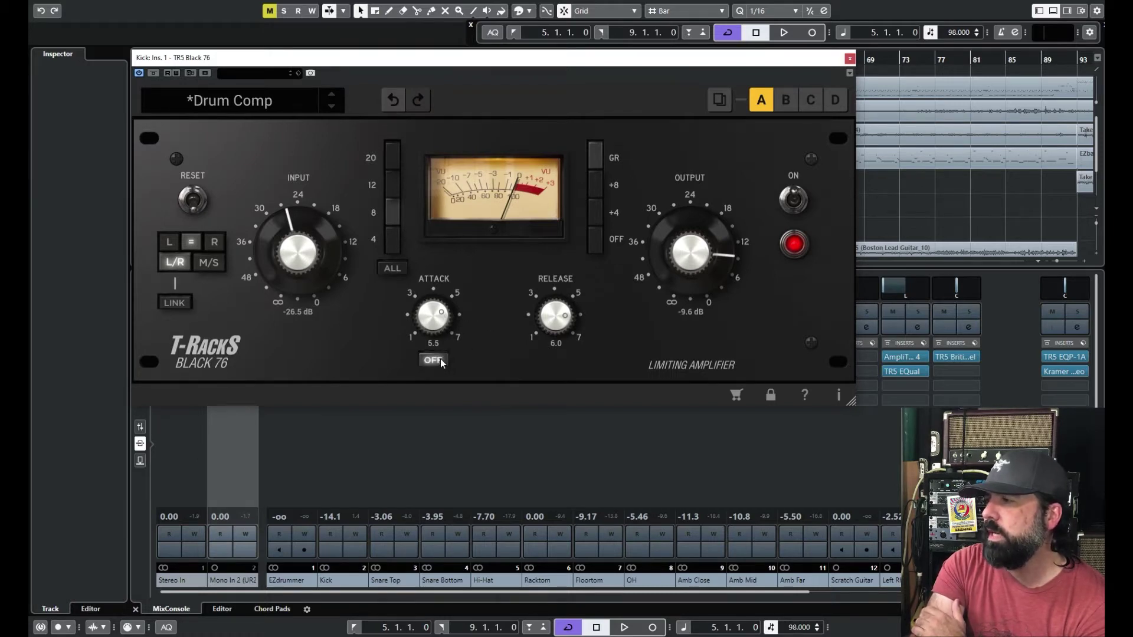
pyautogui.click(441, 360)
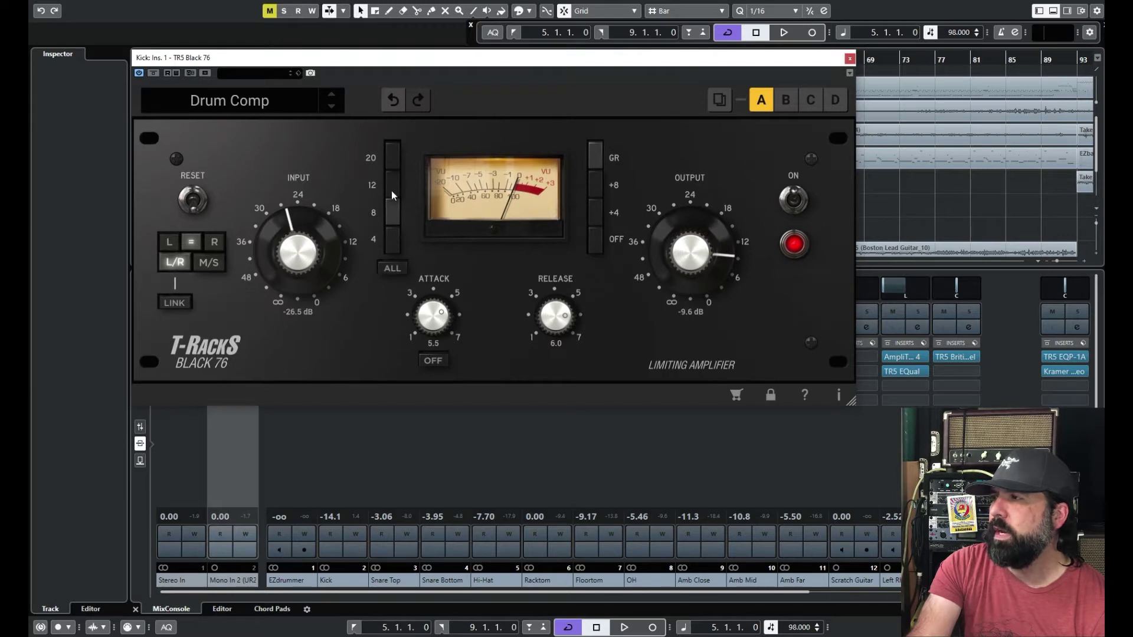
pyautogui.click(402, 271)
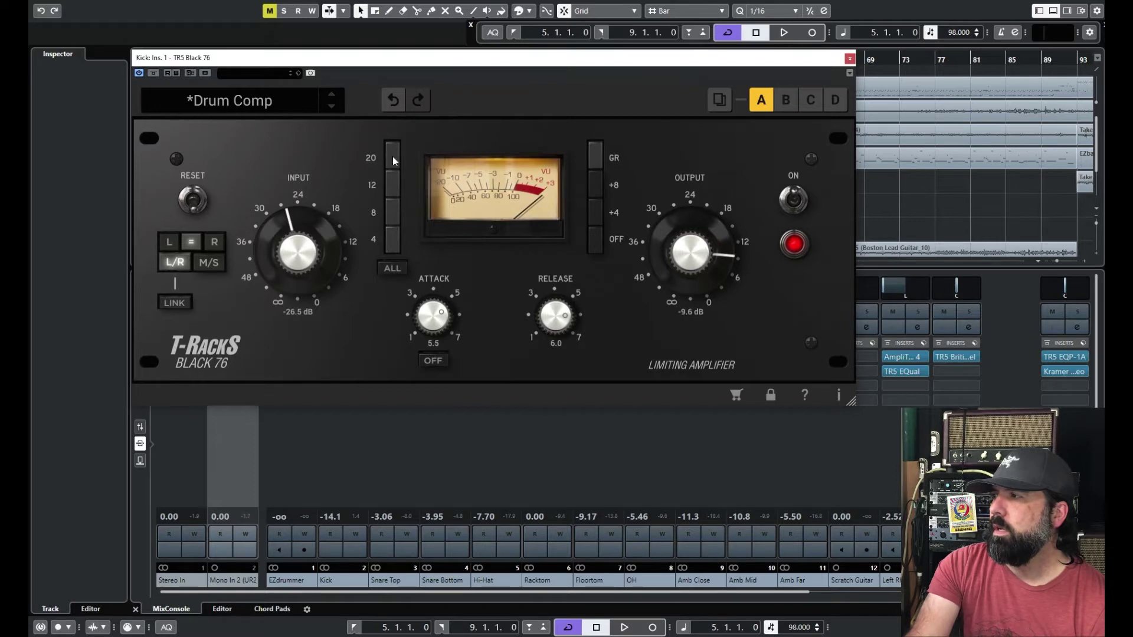
pyautogui.click(392, 101)
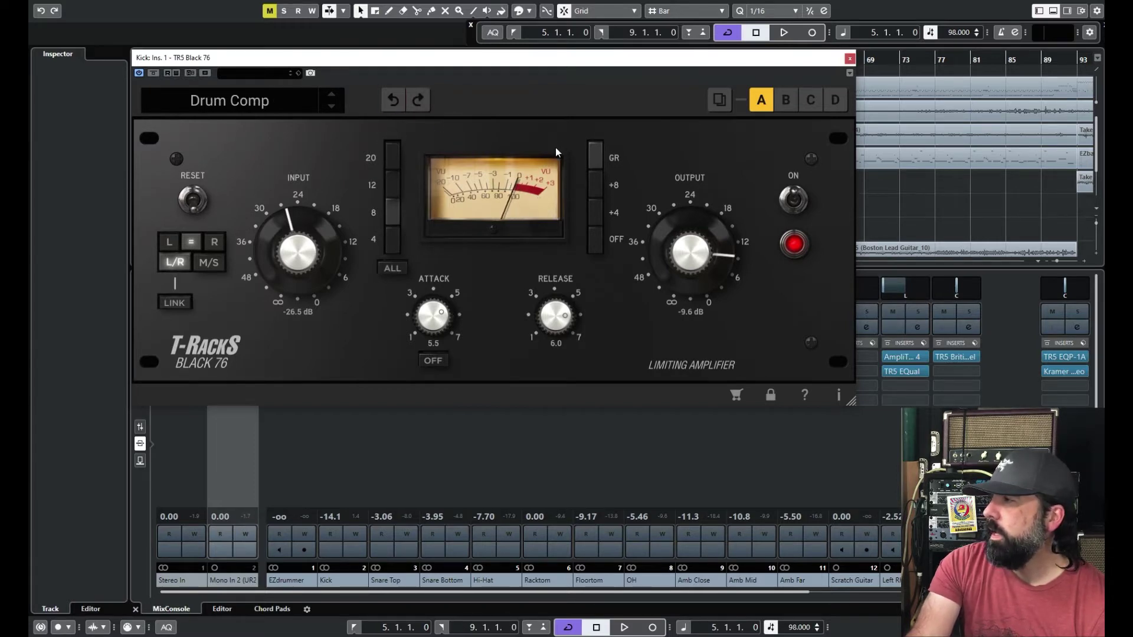
# Switch the Black 76 off and on again, and try its output knob while keeping the preset level
pyautogui.click(798, 203)
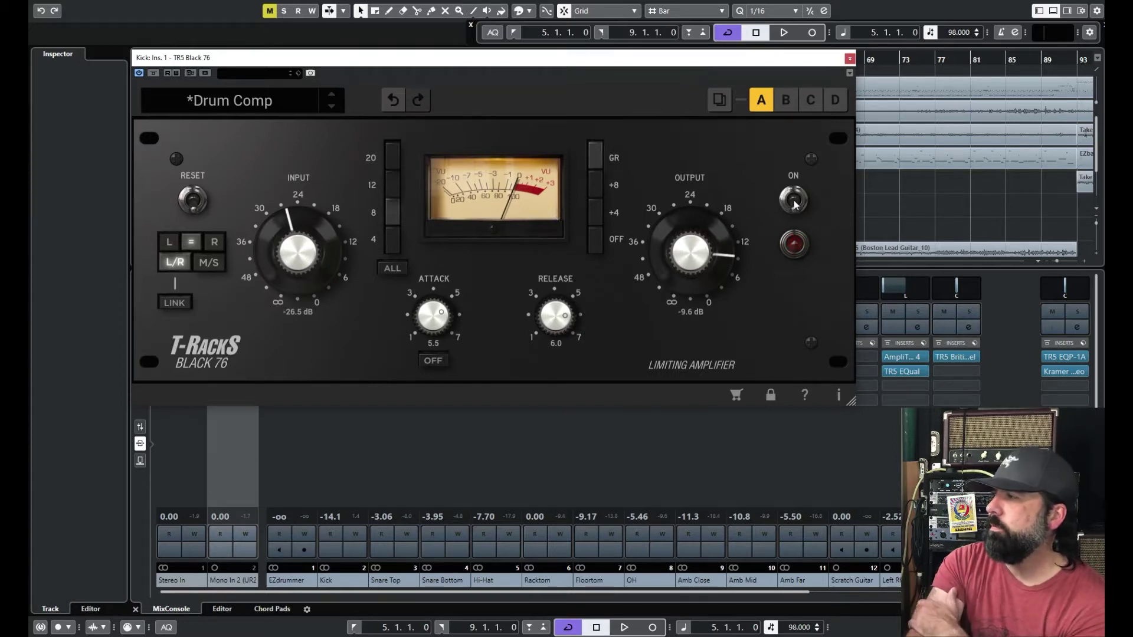
pyautogui.click(795, 201)
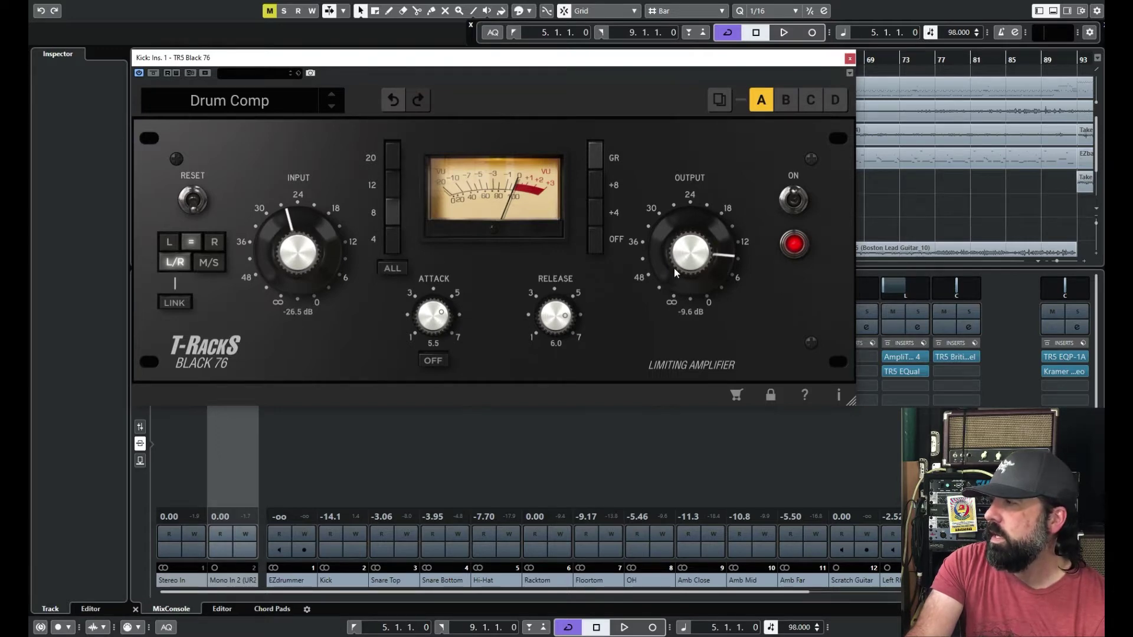
pyautogui.moveTo(718, 249); pyautogui.dragTo(719, 236)
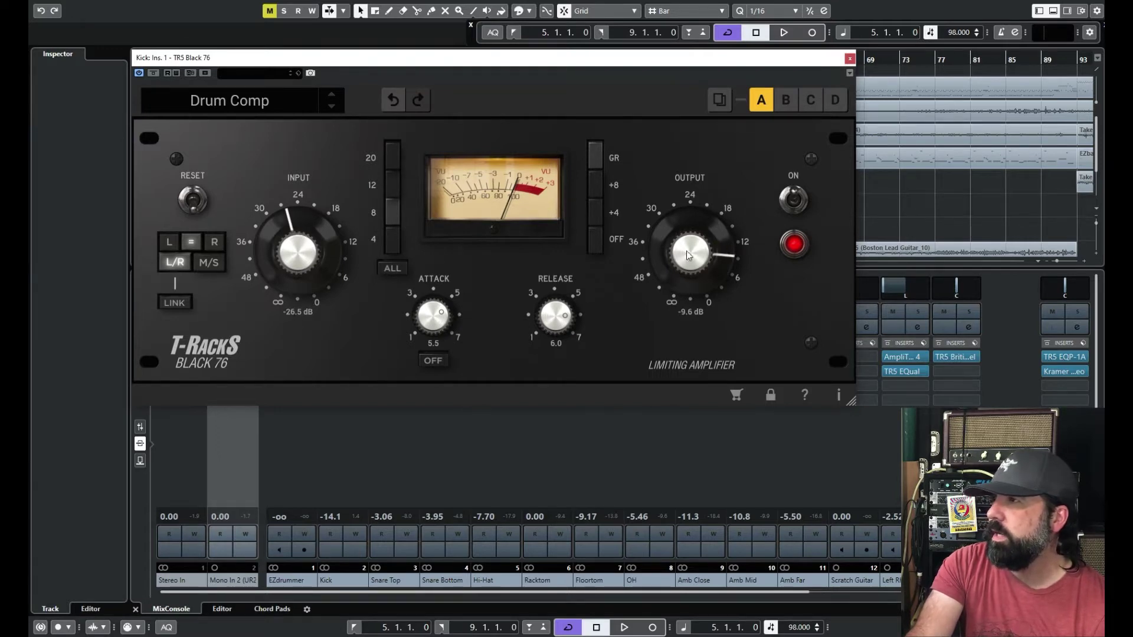
# Play the looped drum intro with the Black 76 bypassed, re-engage it during playback to compare, and stop
pyautogui.moveTo(618, 62); pyautogui.dragTo(594, 281)
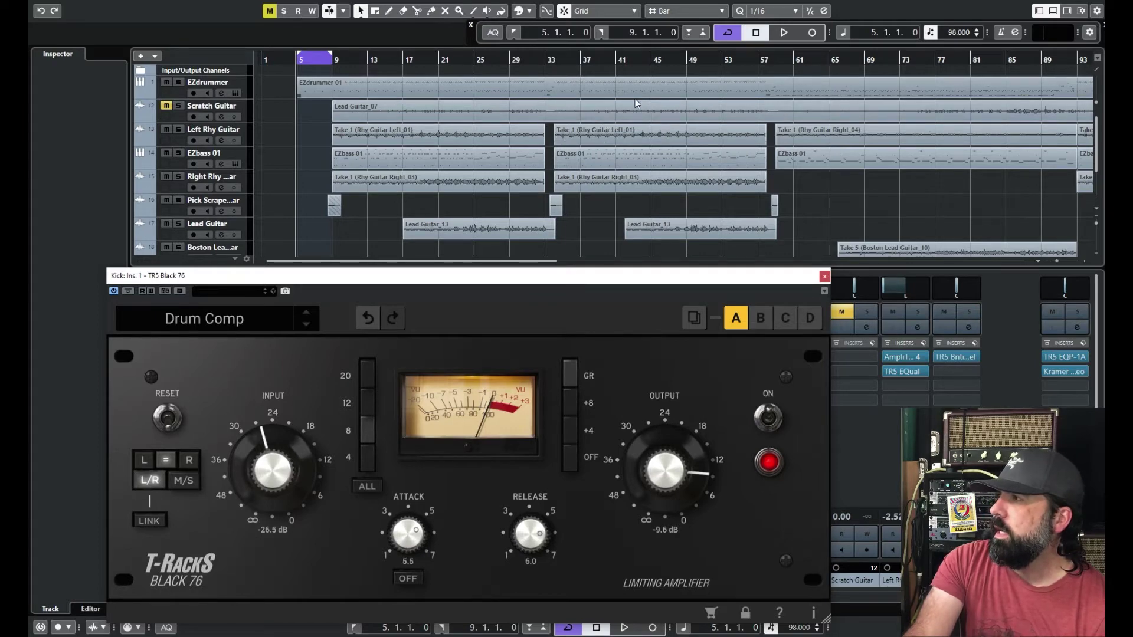
pyautogui.click(768, 420)
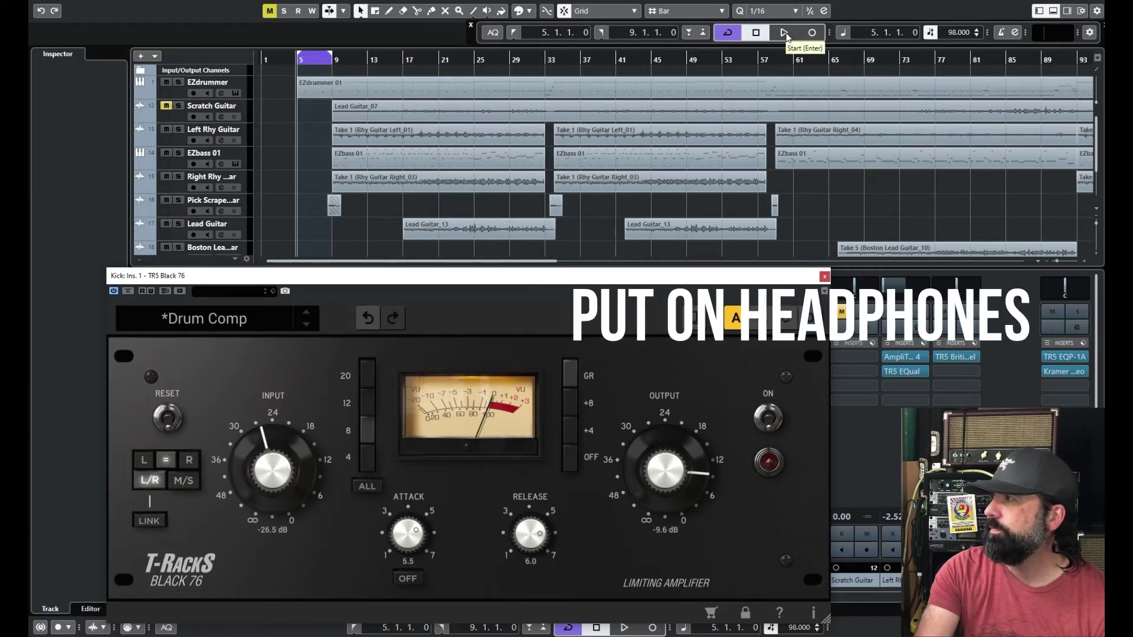
pyautogui.click(785, 33)
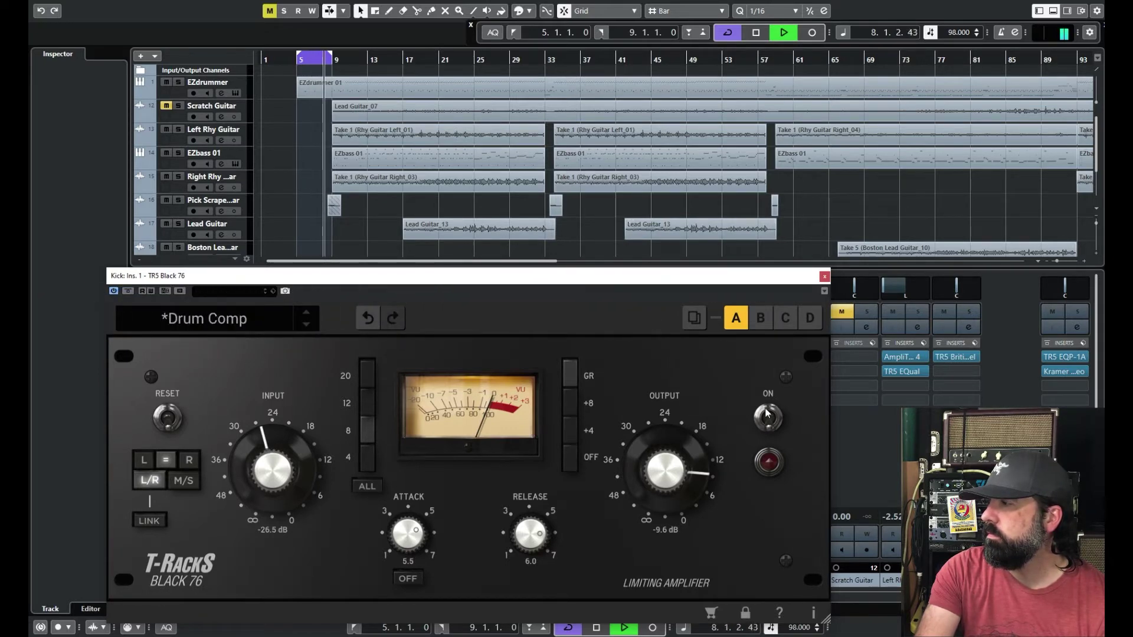
pyautogui.moveTo(730, 275); pyautogui.dragTo(653, 64)
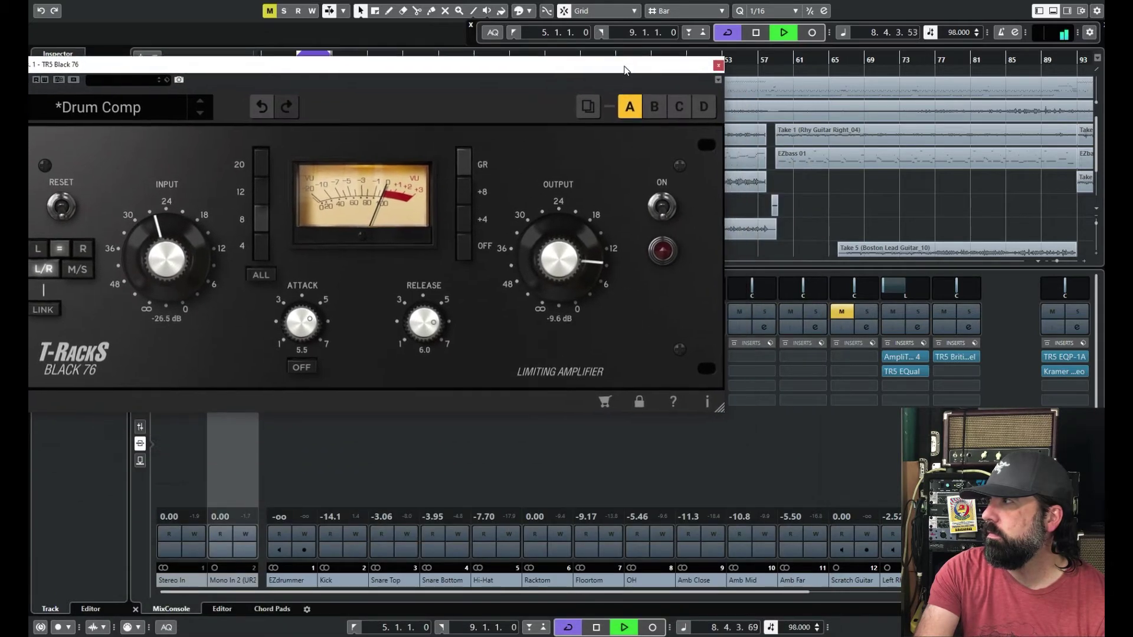
pyautogui.click(662, 206)
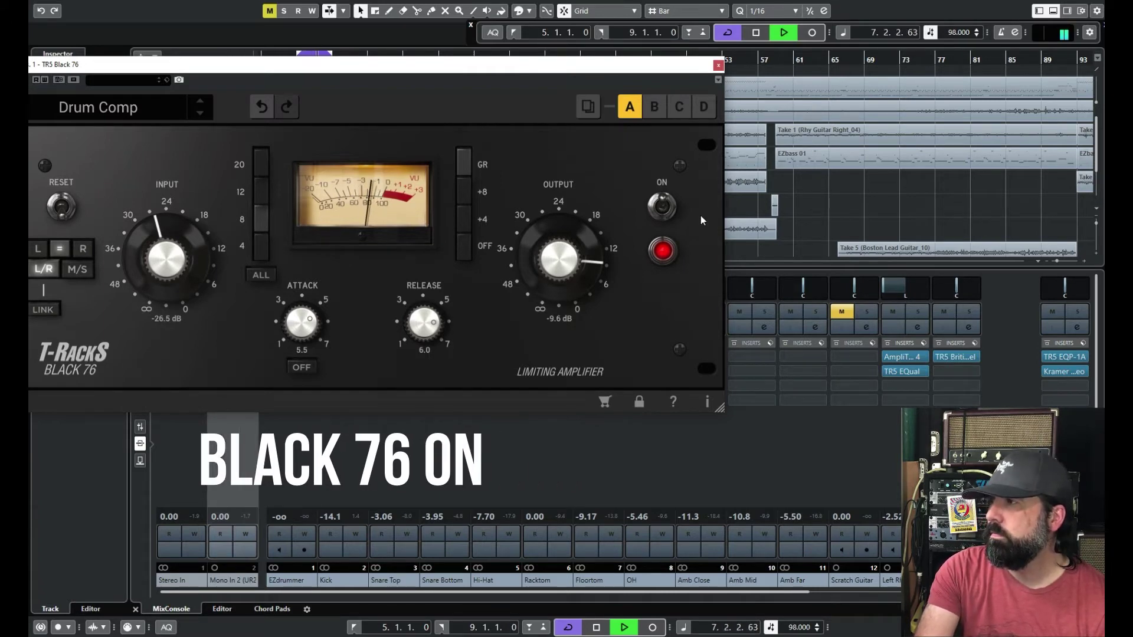
pyautogui.click(759, 34)
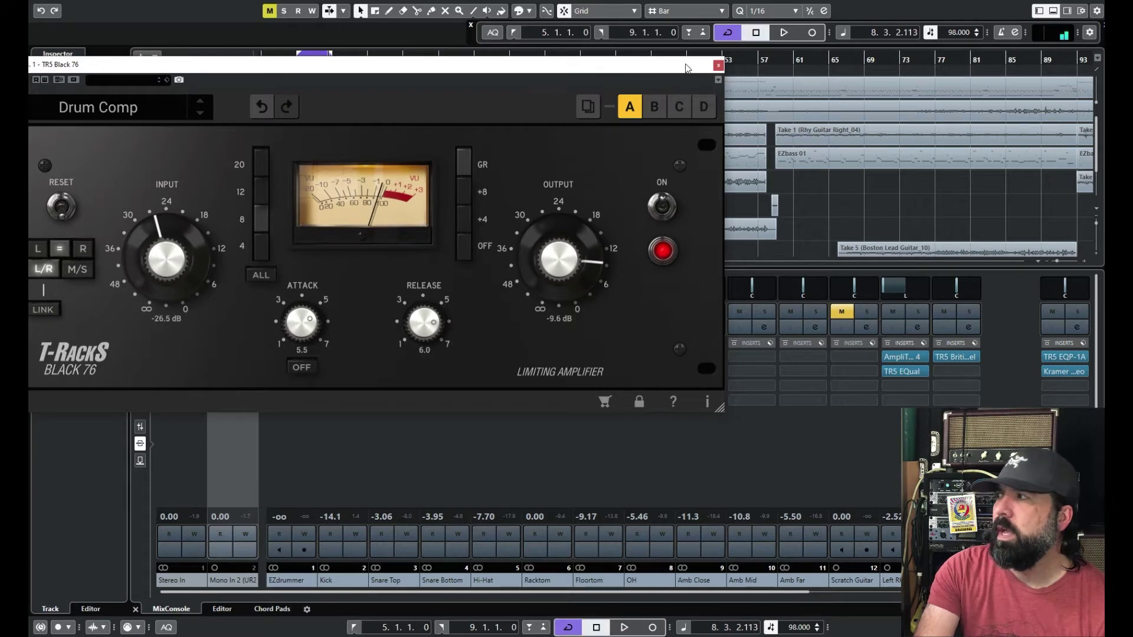
# Set the loop range to run from bar 17 to bar 33, moving the compressor window clear of the ruler
pyautogui.moveTo(685, 68); pyautogui.dragTo(717, 59)
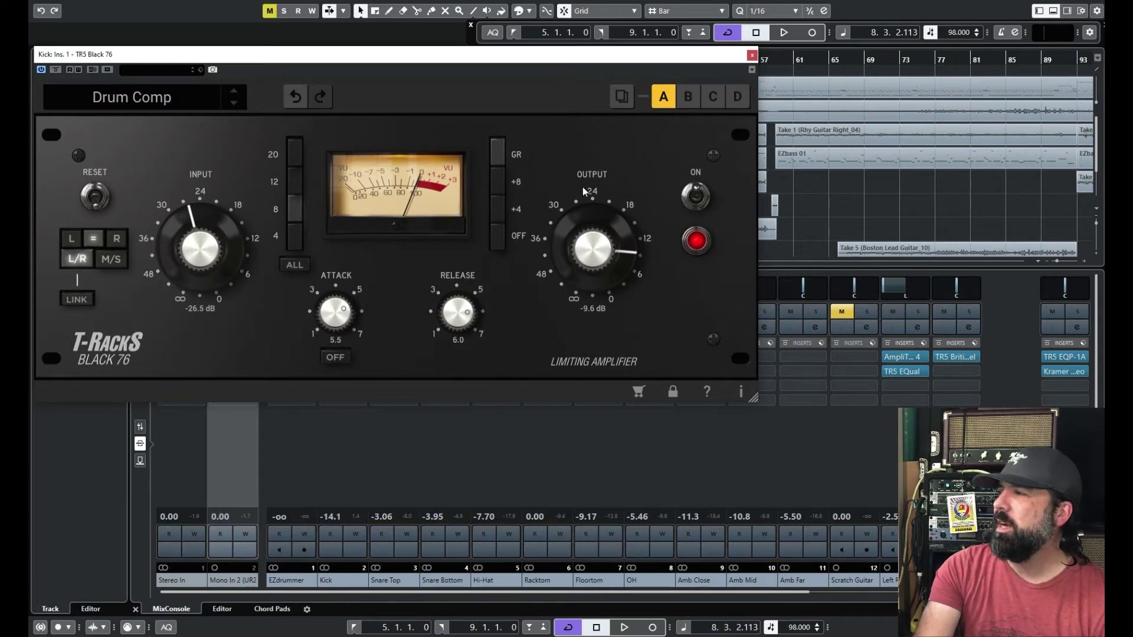
pyautogui.moveTo(530, 54); pyautogui.dragTo(561, 57)
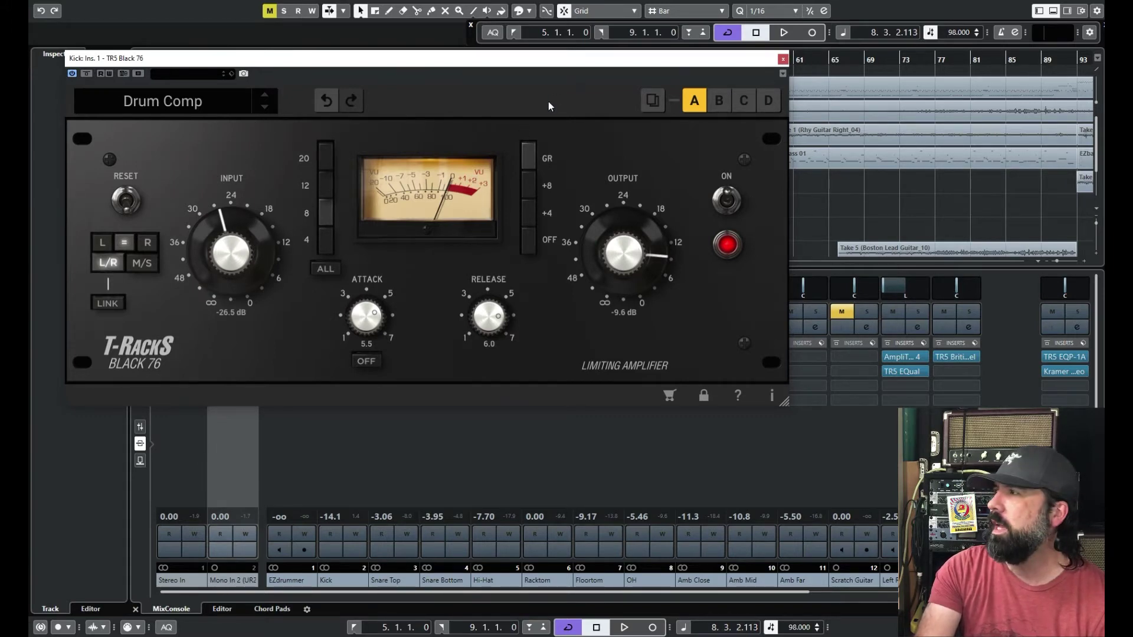
pyautogui.moveTo(615, 64); pyautogui.dragTo(636, 300)
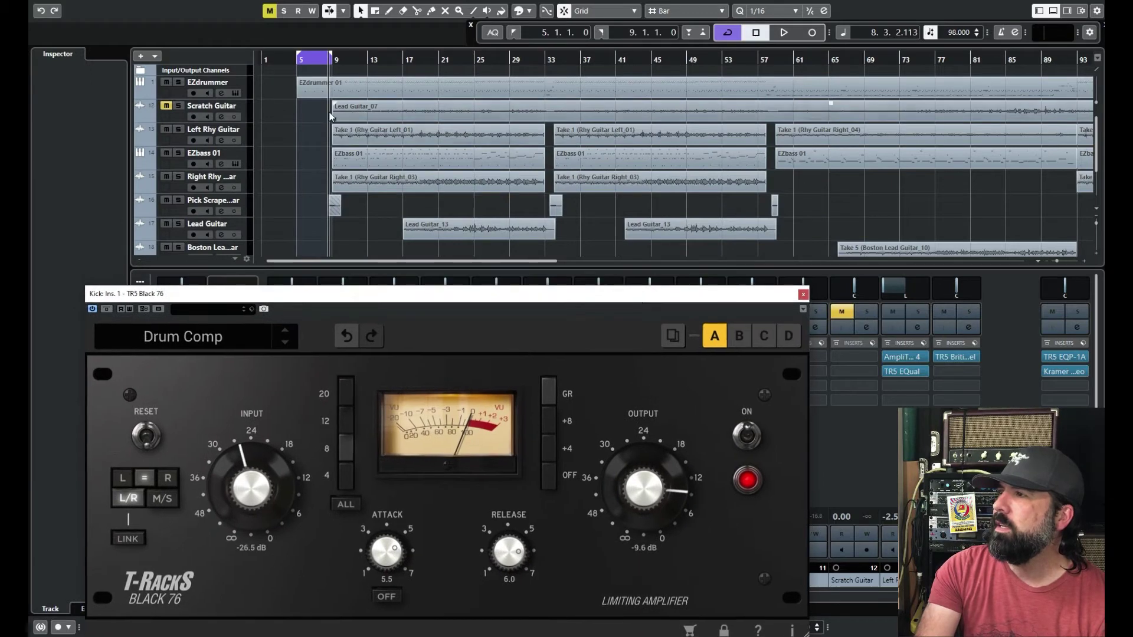
pyautogui.moveTo(320, 56); pyautogui.dragTo(543, 81)
pyautogui.moveTo(431, 293); pyautogui.dragTo(440, 75)
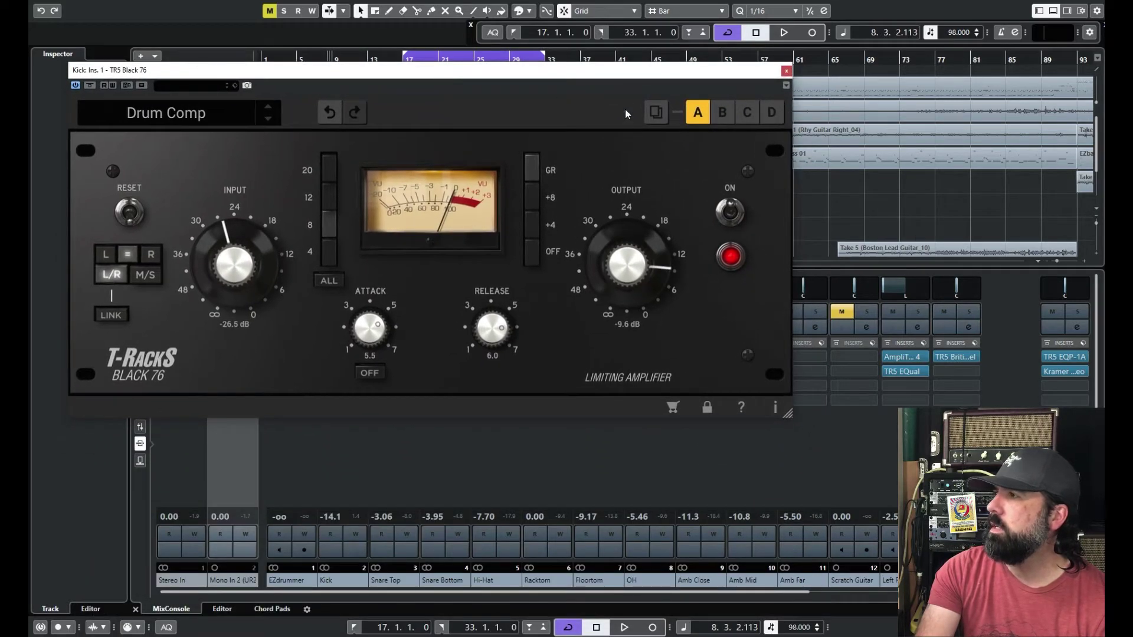
# Play the full mix with the Black 76 bypassed, re-engage it during playback to compare, and stop
pyautogui.click(731, 212)
pyautogui.click(785, 33)
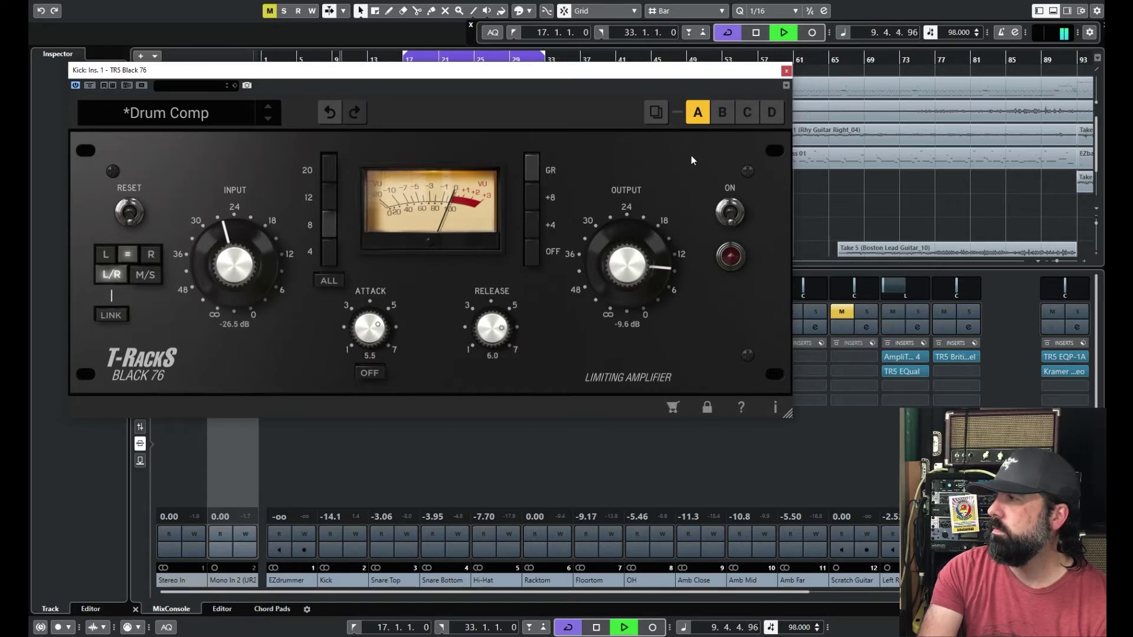
pyautogui.click(730, 213)
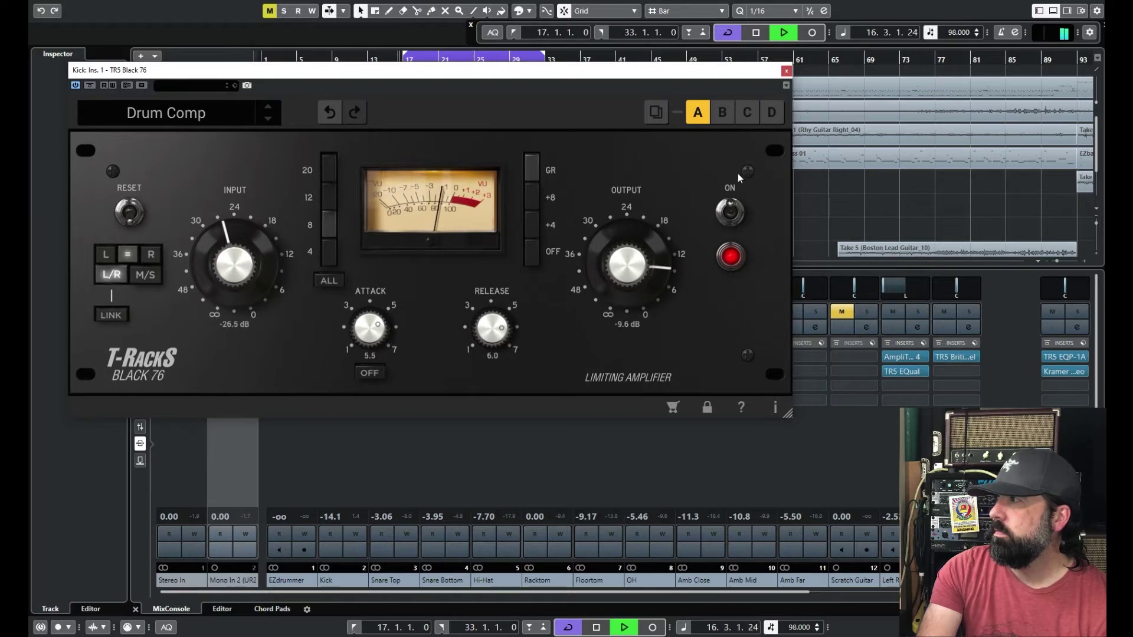
pyautogui.click(756, 31)
# Move the compressor window off the mixer channels and solo the Kick channel
pyautogui.moveTo(655, 70); pyautogui.dragTo(686, 67)
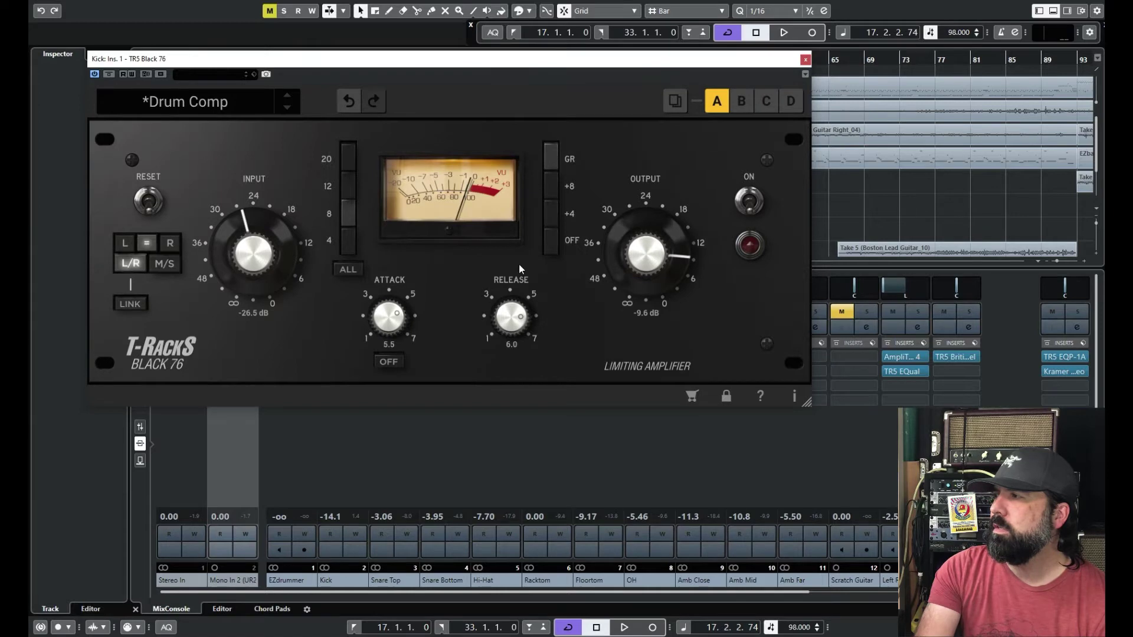
pyautogui.moveTo(577, 59); pyautogui.dragTo(1008, 84)
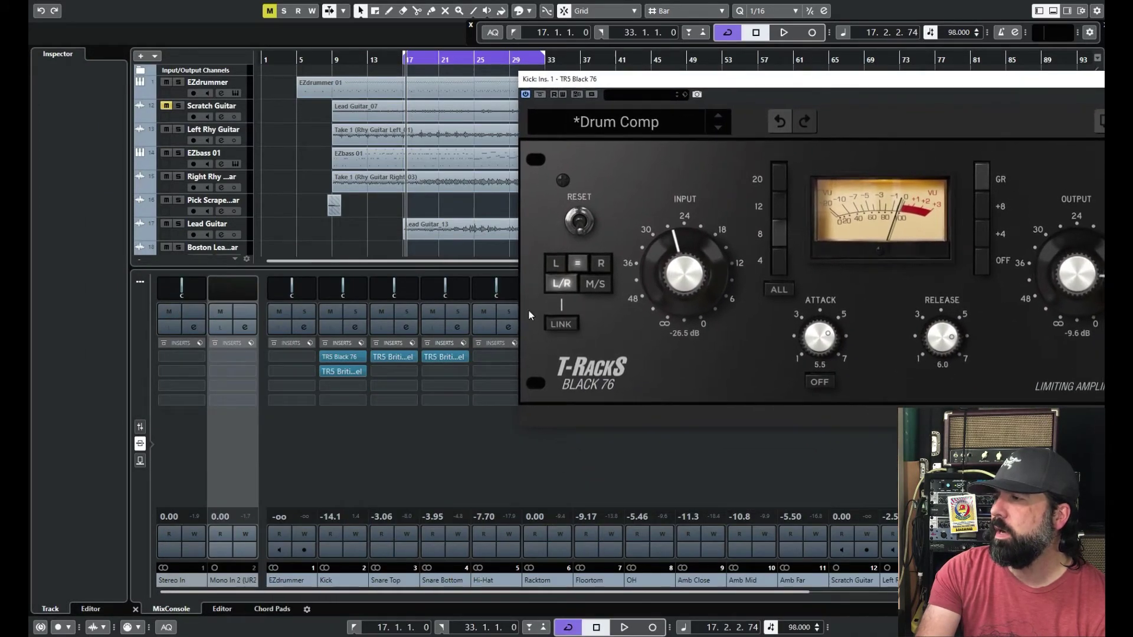
pyautogui.click(355, 311)
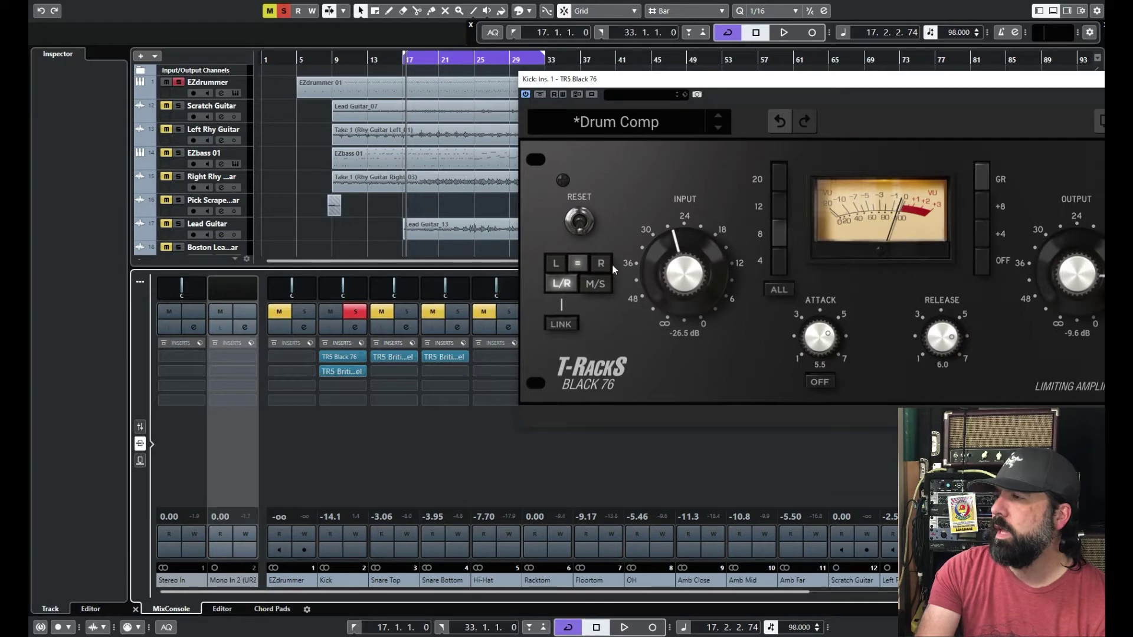
# Play the soloed Kick channel briefly, stop playback, and turn off the Kick solo
pyautogui.click(785, 33)
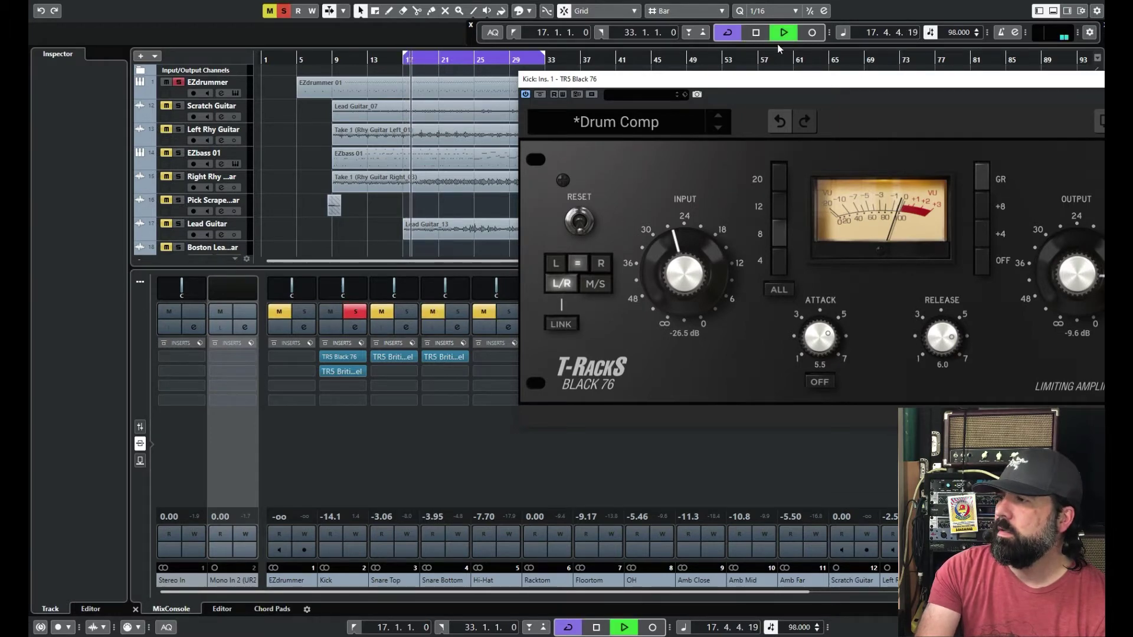
pyautogui.click(756, 32)
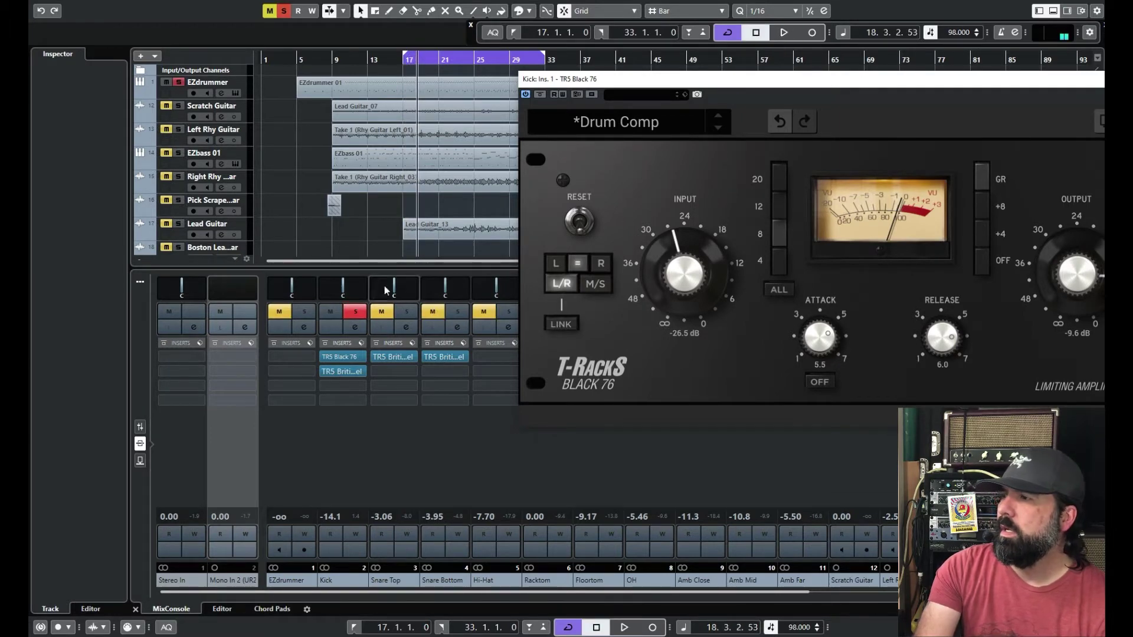
pyautogui.click(355, 311)
# Close the Black 76 and open the Kick channel's British Channel insert, slightly reducing its window size
pyautogui.moveTo(821, 79); pyautogui.dragTo(461, 63)
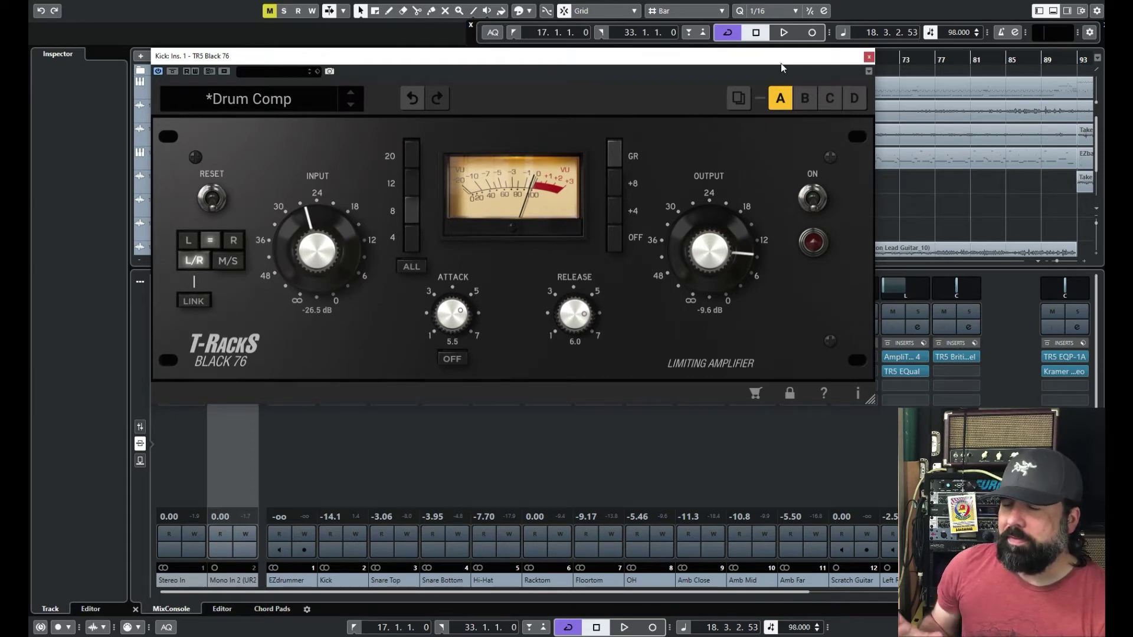
pyautogui.click(869, 56)
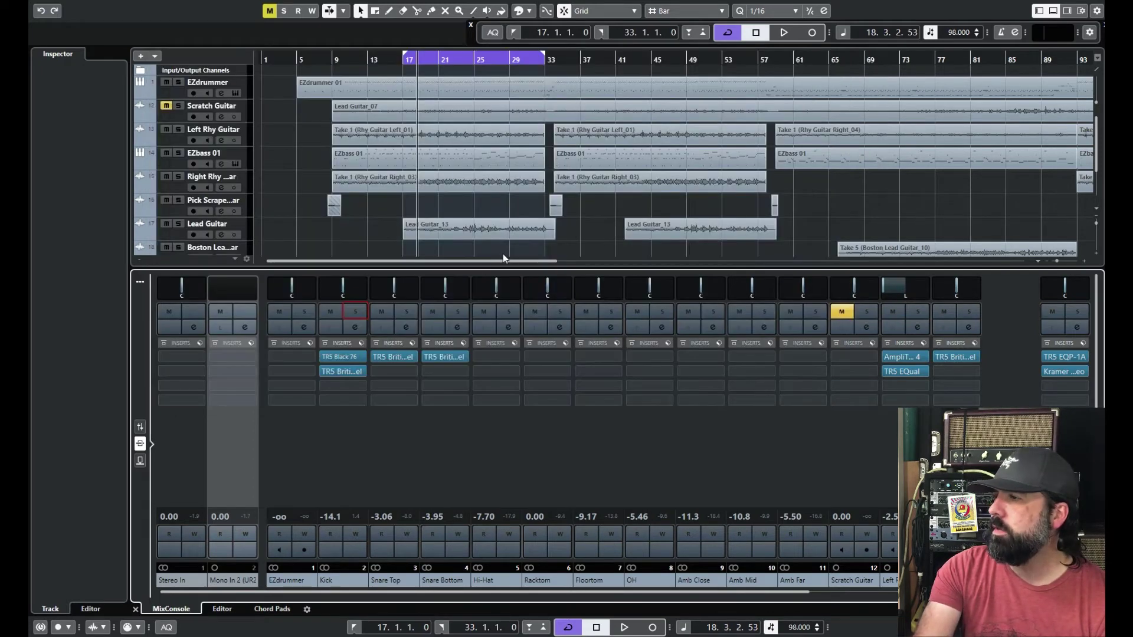
pyautogui.click(353, 372)
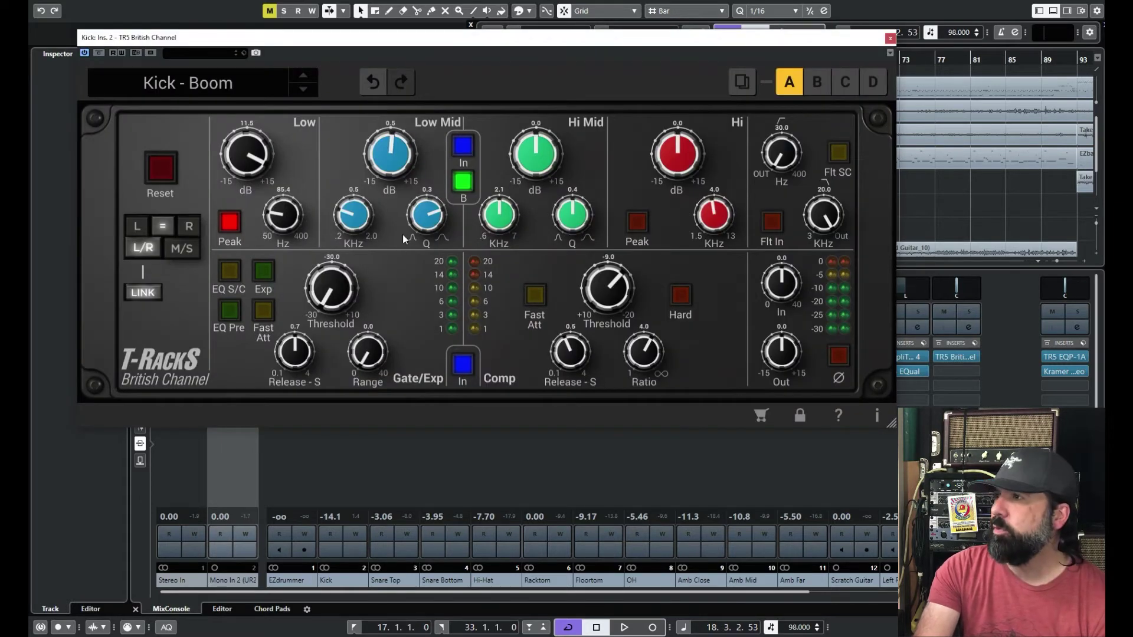
pyautogui.moveTo(522, 41); pyautogui.dragTo(500, 37)
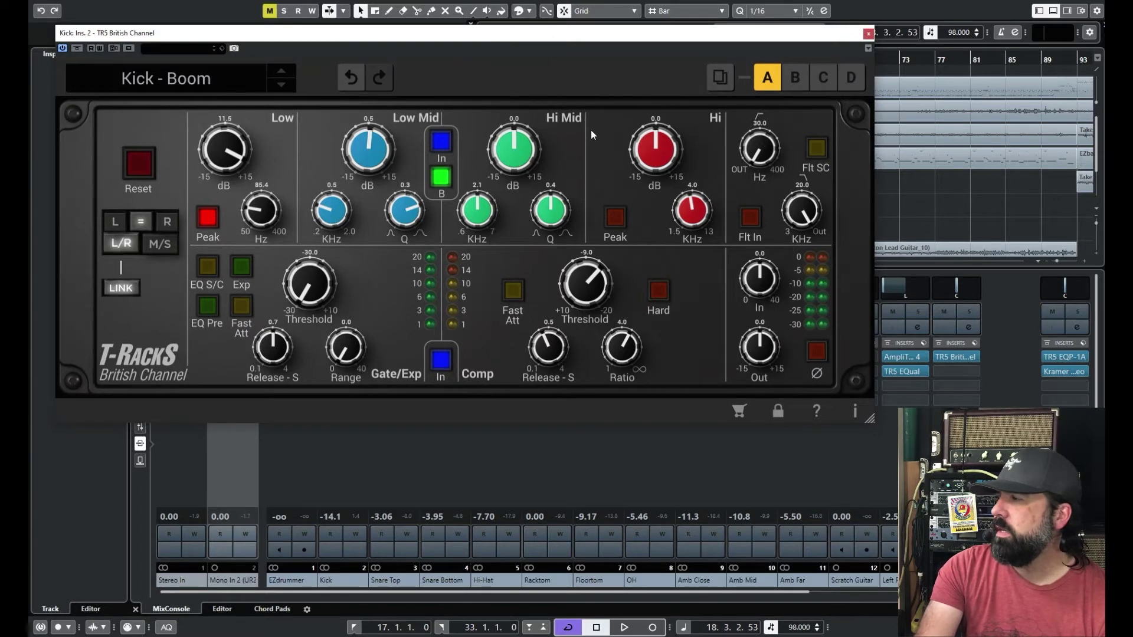
pyautogui.moveTo(870, 418)
pyautogui.mouseDown()
pyautogui.moveTo(910, 431)
pyautogui.moveTo(855, 413)
pyautogui.mouseUp()
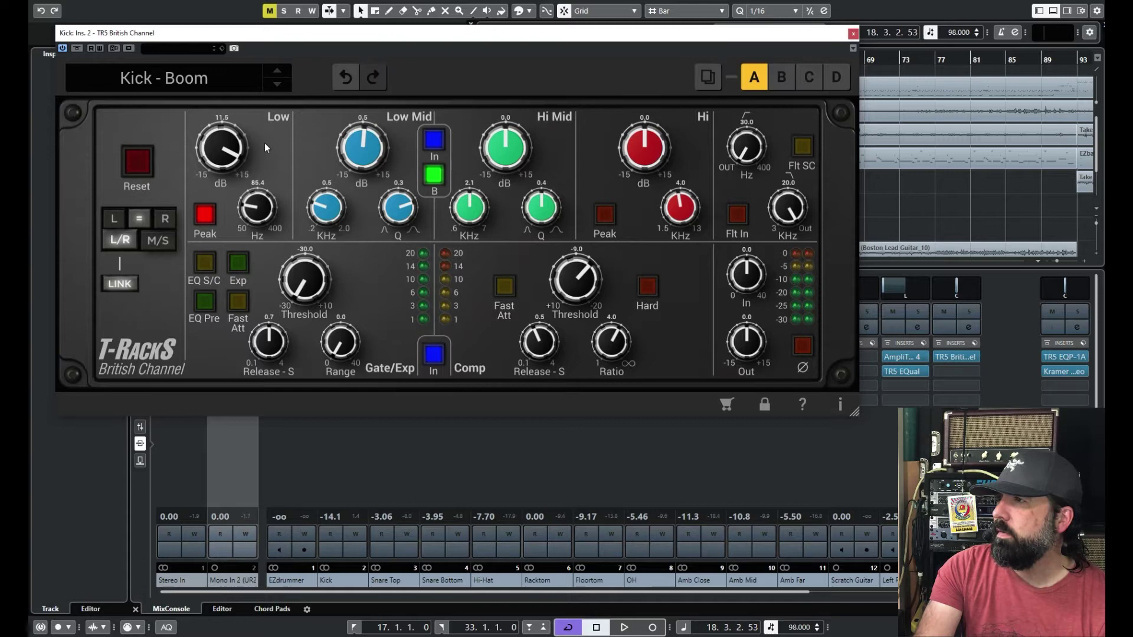
# Look through the British Channel's preset list, and toggle the equalizer's B mode off and on twice to show the difference
pyautogui.click(239, 81)
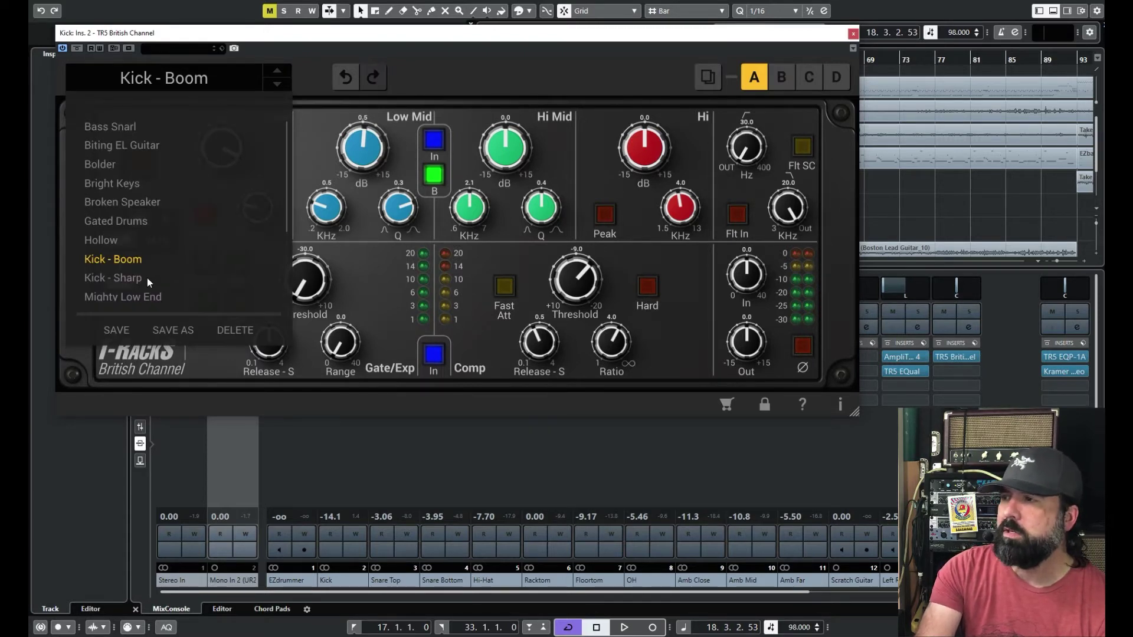
pyautogui.click(446, 62)
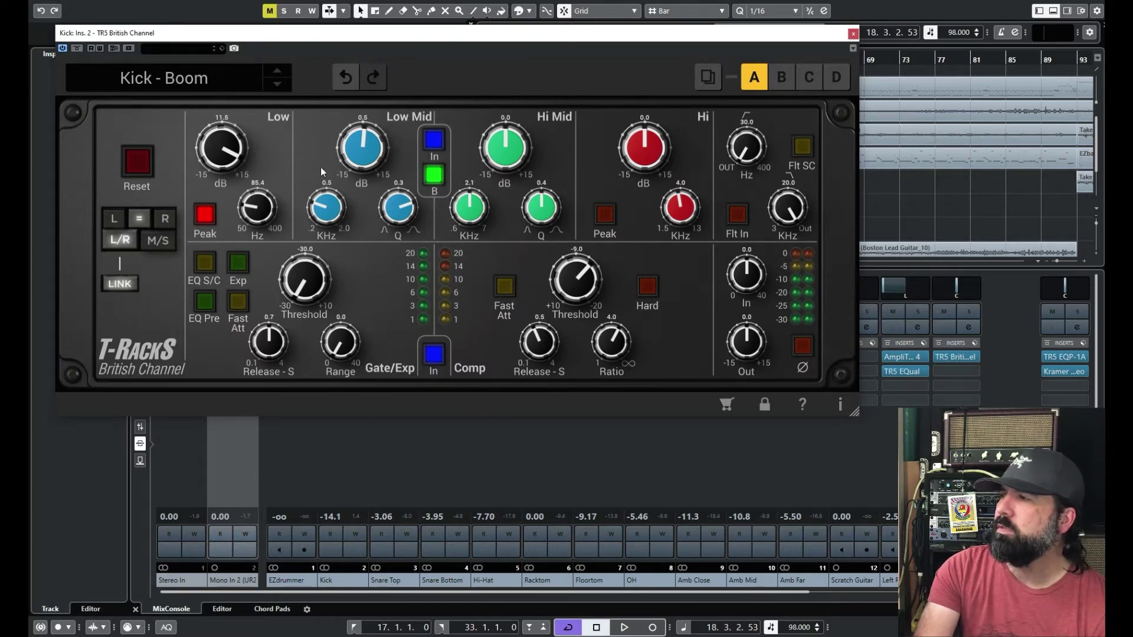
pyautogui.click(434, 176)
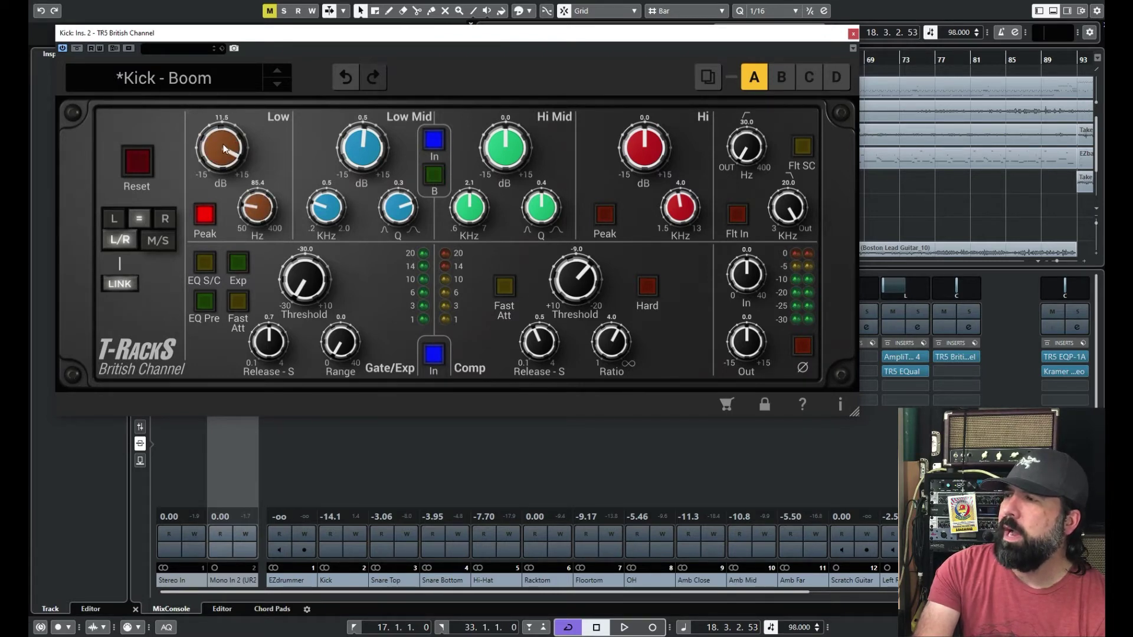
pyautogui.click(435, 175)
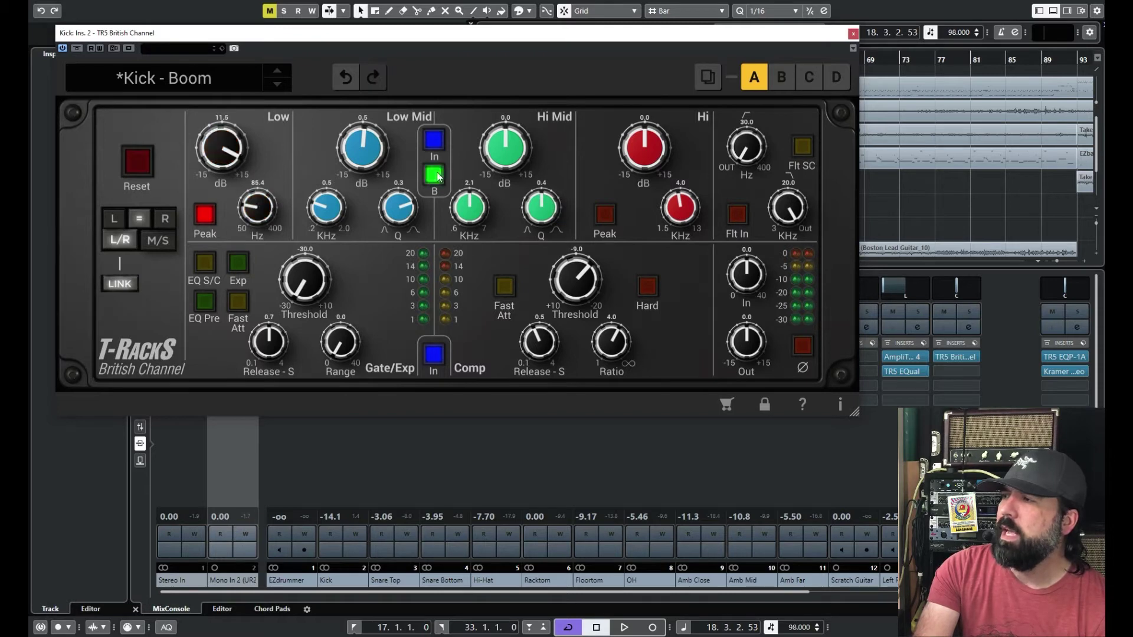
pyautogui.click(436, 176)
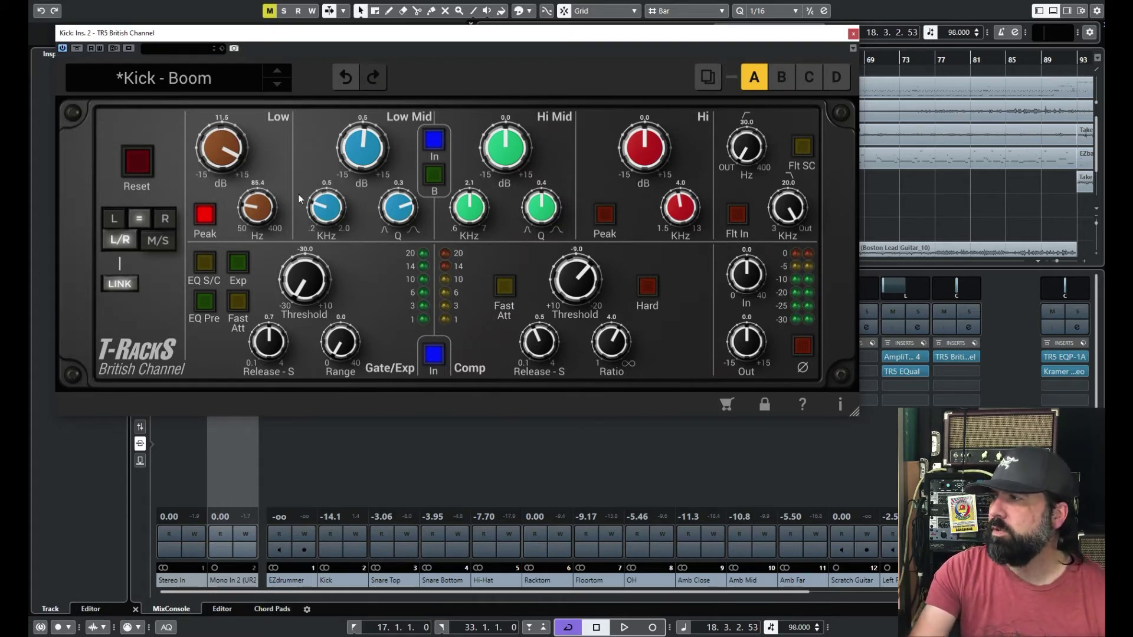
pyautogui.click(435, 176)
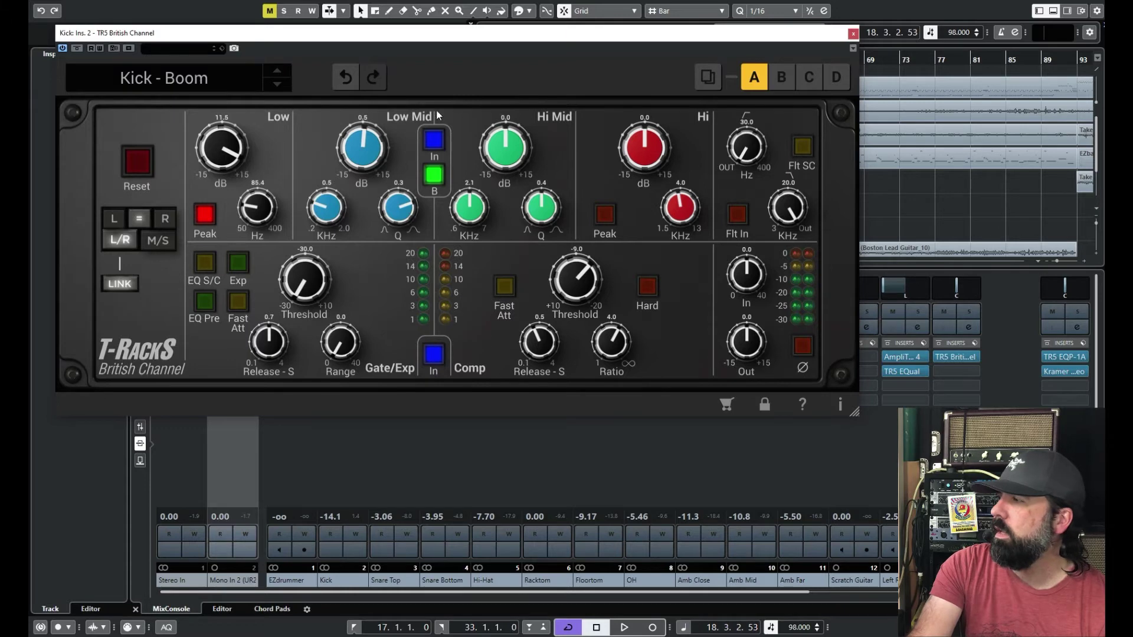
# Move the British Channel clear of the ruler, set the loop range from bar 5 to bar 9, and place the playhead at its start
pyautogui.moveTo(483, 32); pyautogui.dragTo(479, 149)
pyautogui.moveTo(407, 56); pyautogui.dragTo(300, 81)
pyautogui.moveTo(548, 57); pyautogui.dragTo(333, 57)
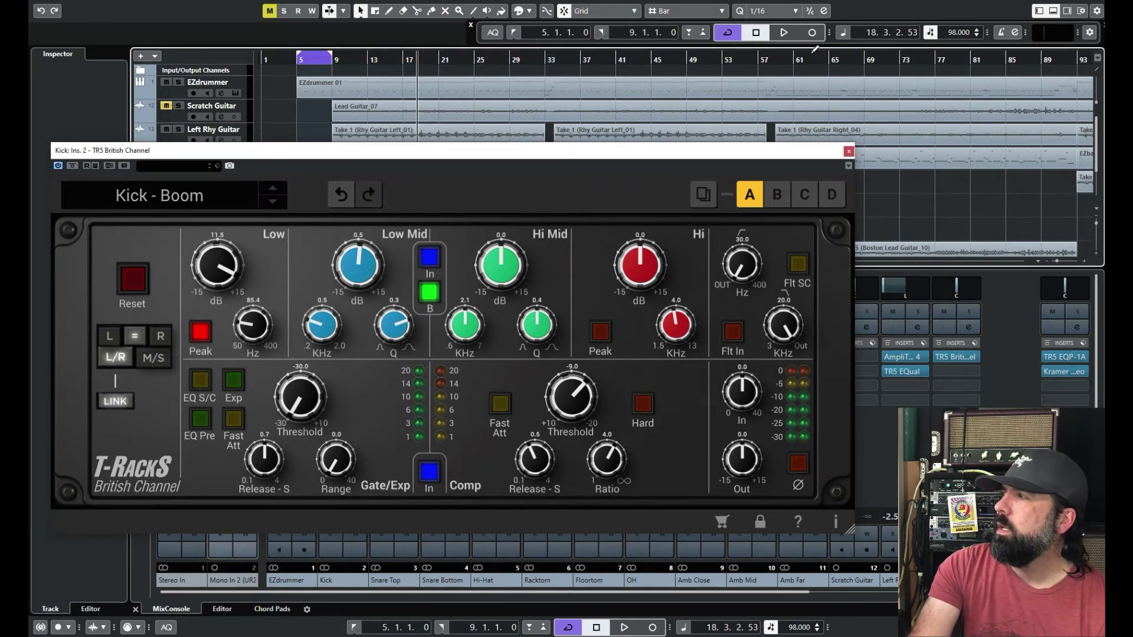
pyautogui.press('KP_1')
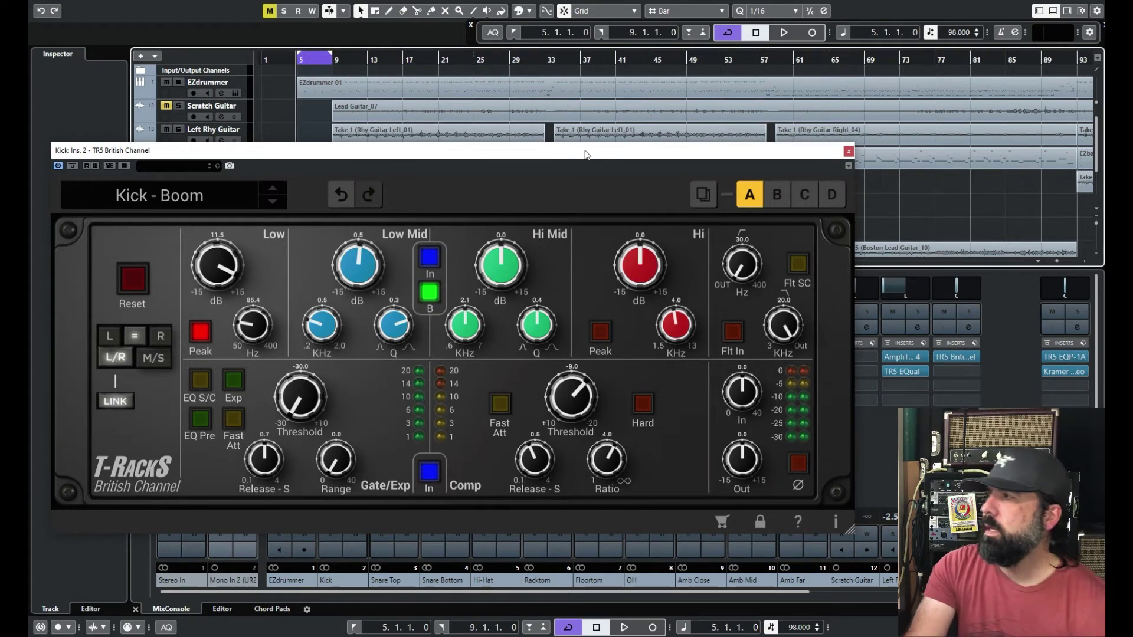
# Play the looped drum intro with the Kick's British Channel bypassed, re-engage it during playback to compare, and stop
pyautogui.click(73, 165)
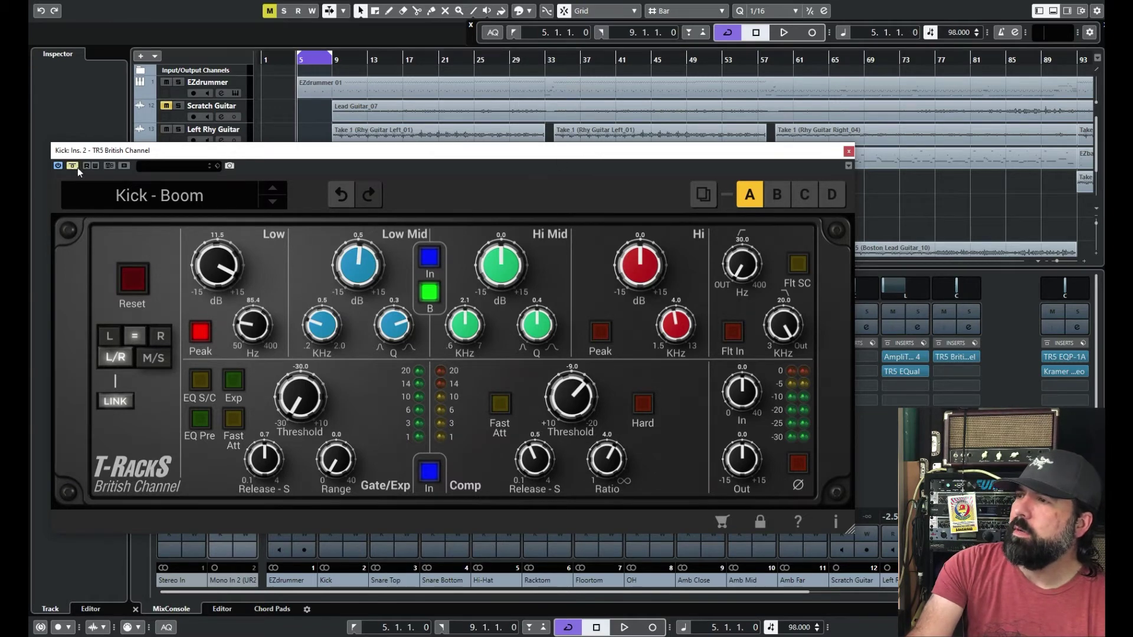
pyautogui.click(783, 33)
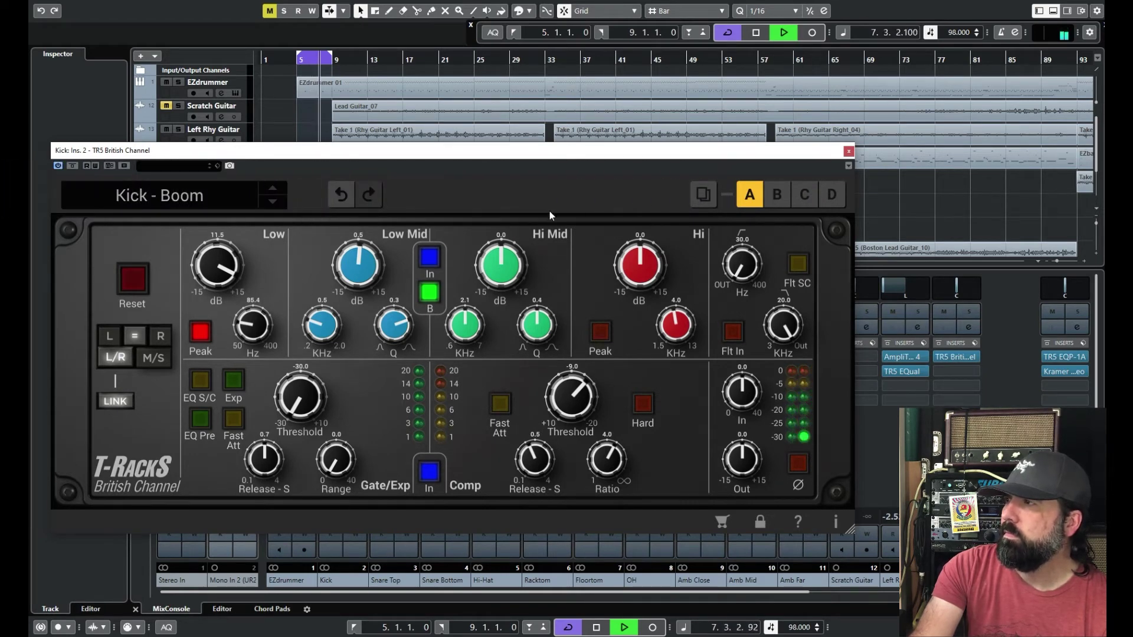
pyautogui.click(758, 36)
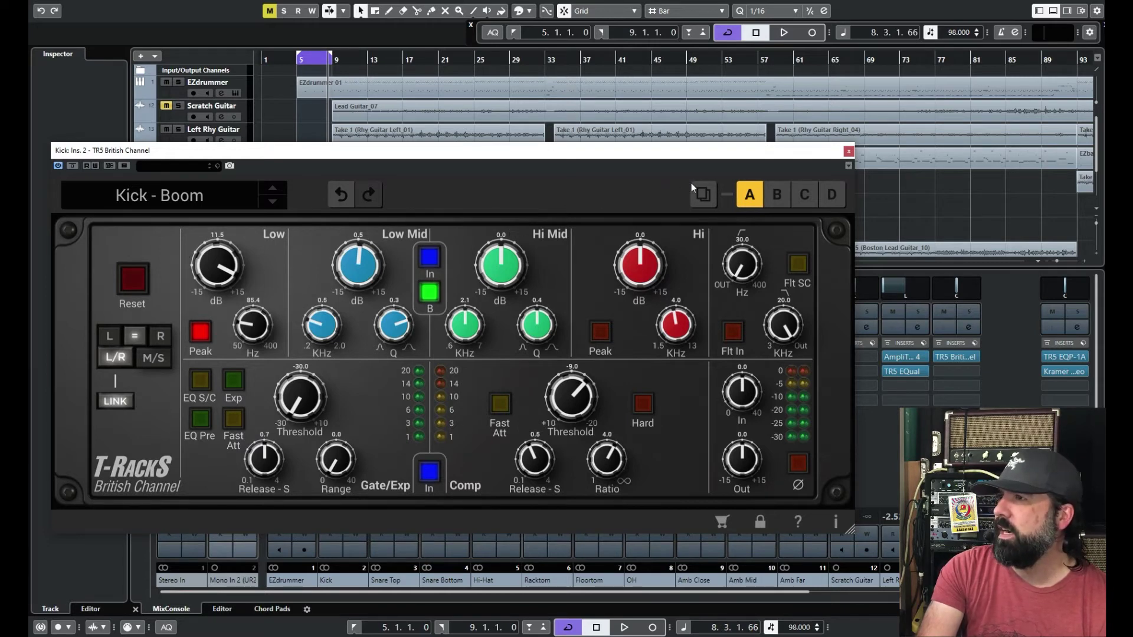
# Close the British Channel and set the loop range to run from bar 17 to bar 33
pyautogui.click(848, 152)
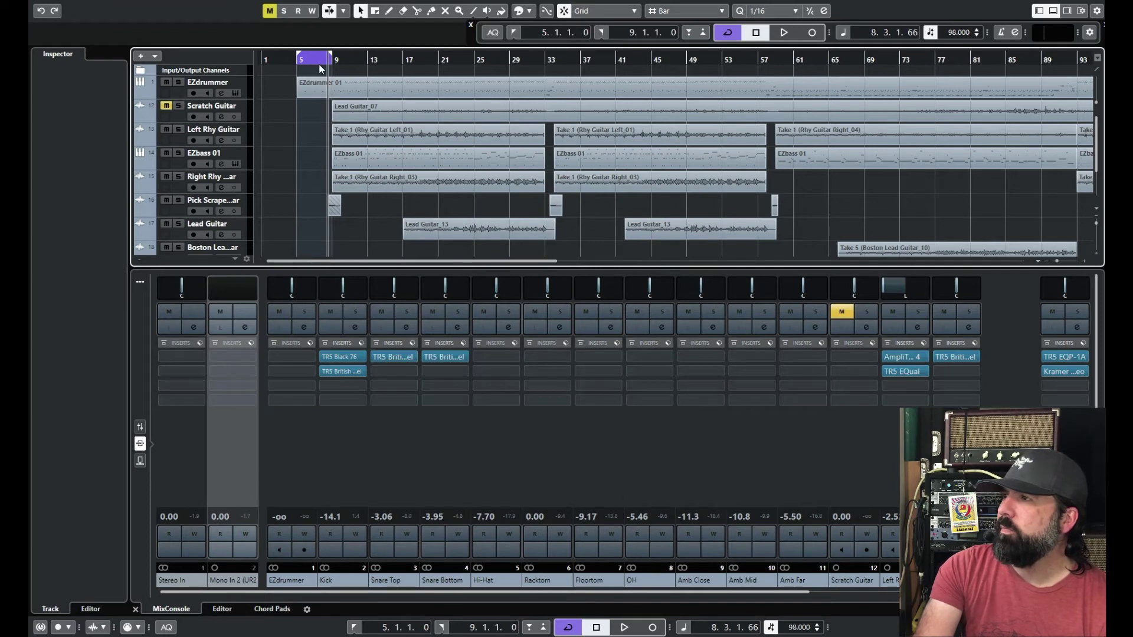
pyautogui.moveTo(315, 57); pyautogui.dragTo(543, 88)
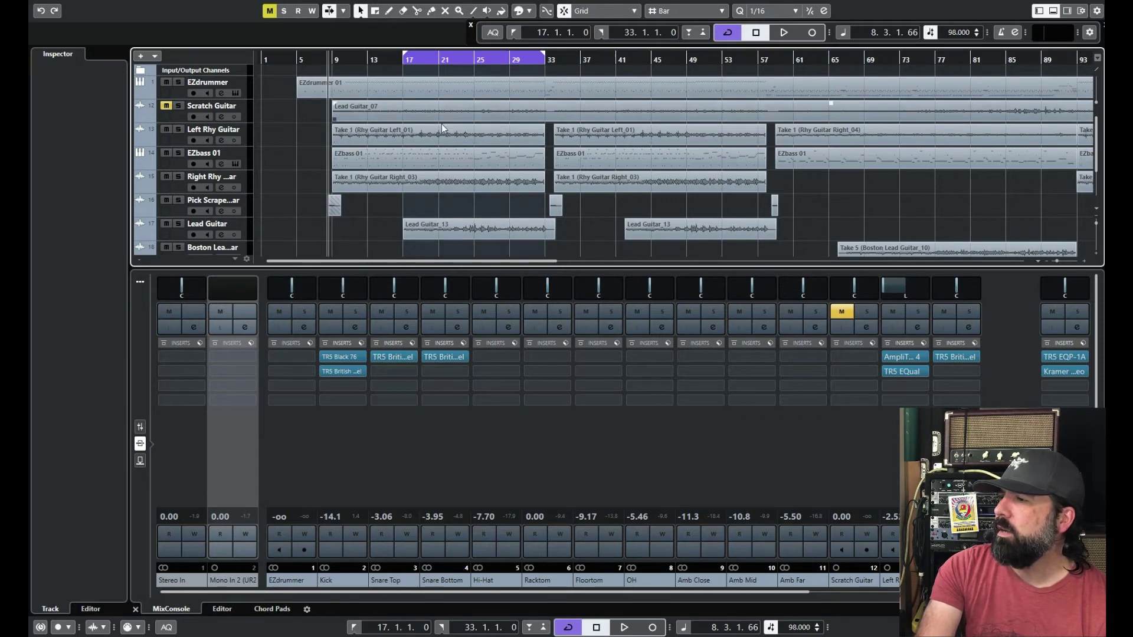
# Play the full mix from bar 17 with both Kick inserts bypassed, re-engage the Black 76 and British Channel one by one, and stop
pyautogui.click(325, 371)
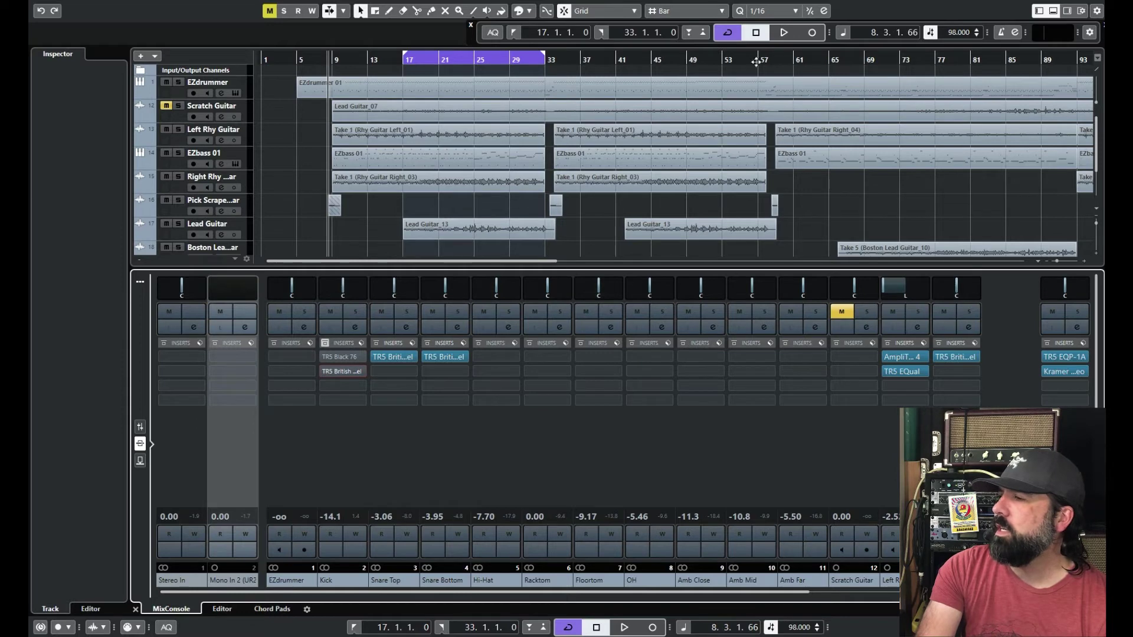
pyautogui.press('KP_1')
pyautogui.click(782, 35)
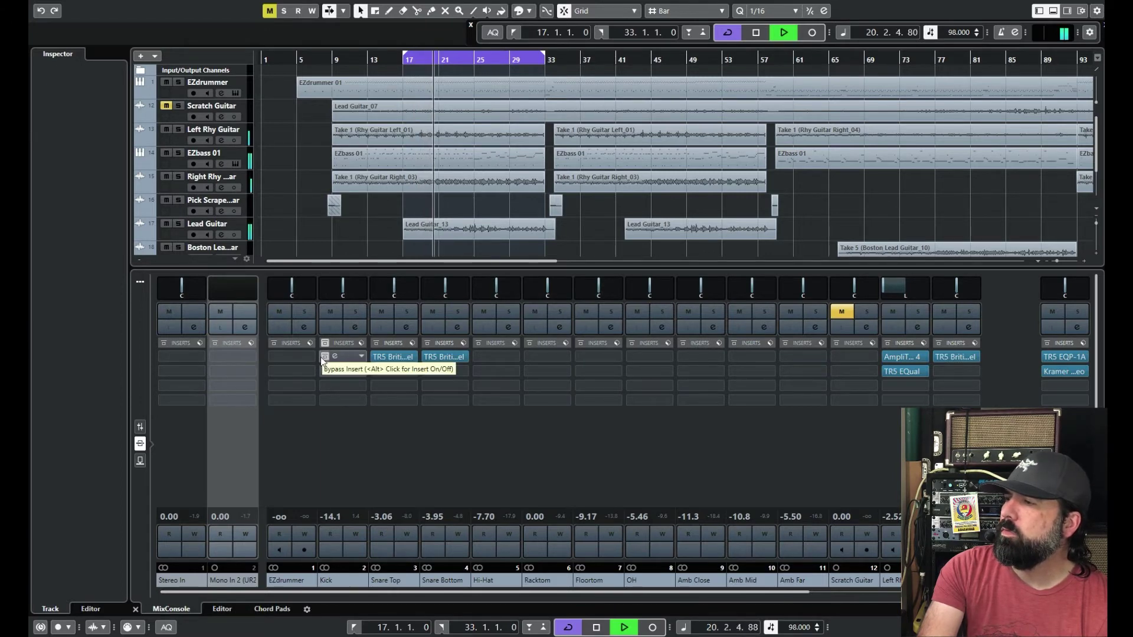
pyautogui.click(324, 357)
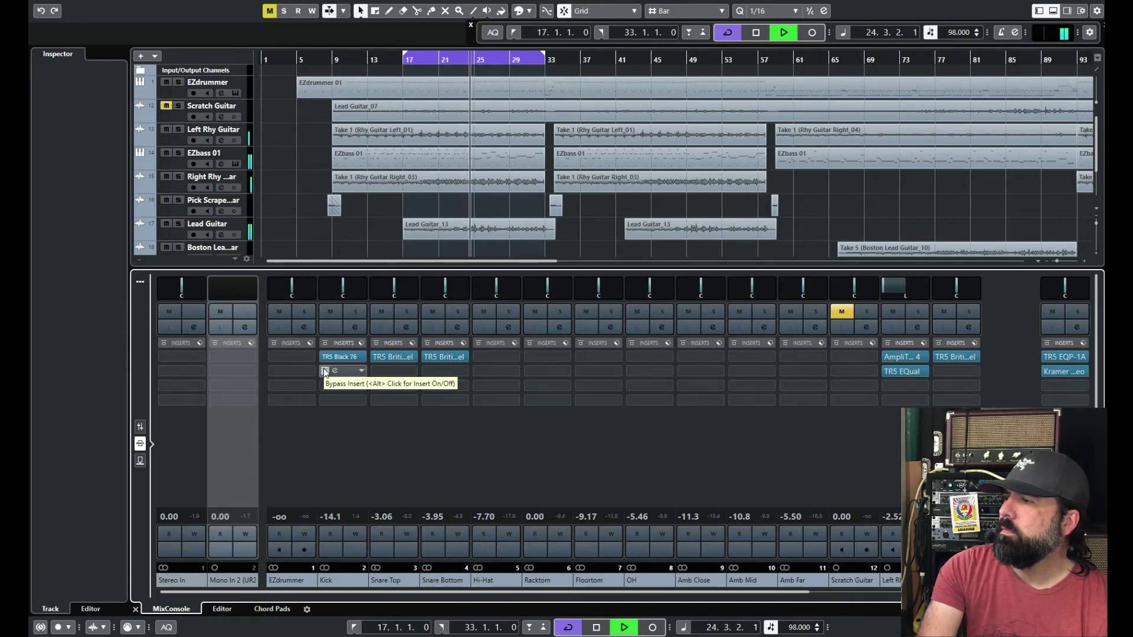
pyautogui.click(325, 372)
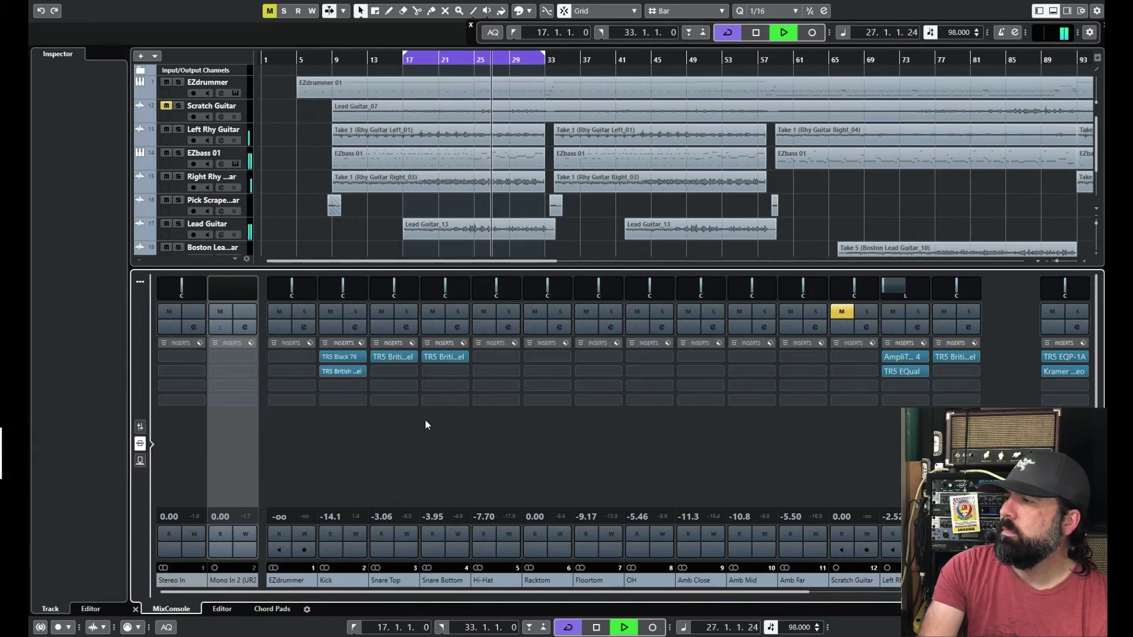
pyautogui.click(755, 33)
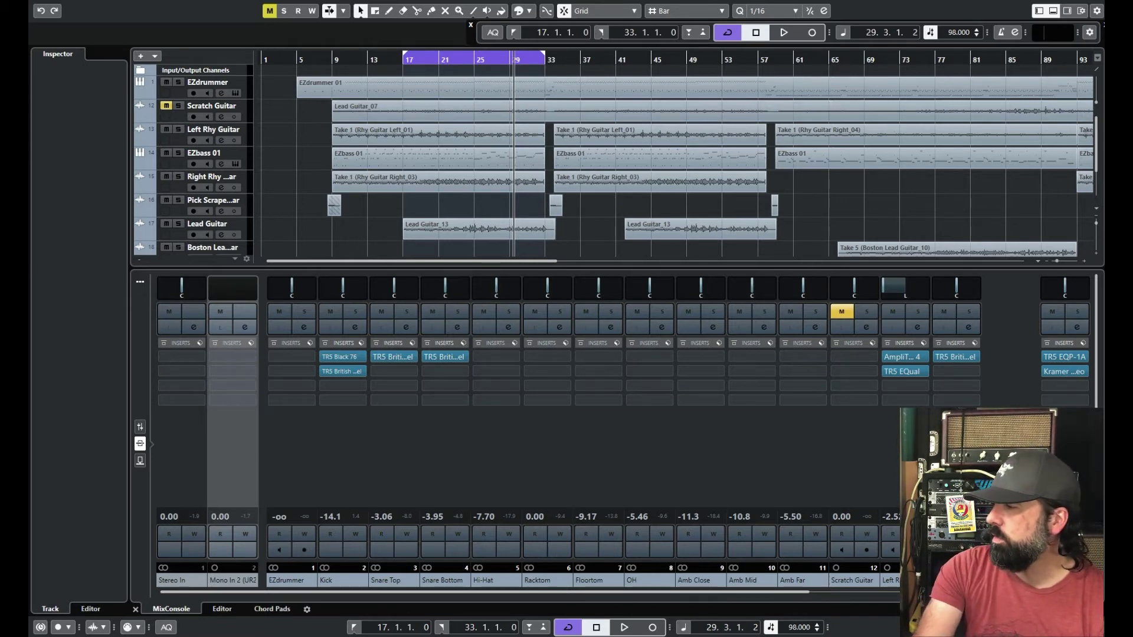
# Open the British Channel insert on the EZbass 01 channel, shrink its window, and move it clear of the mixer inserts
pyautogui.hscroll(3, 690, 518)
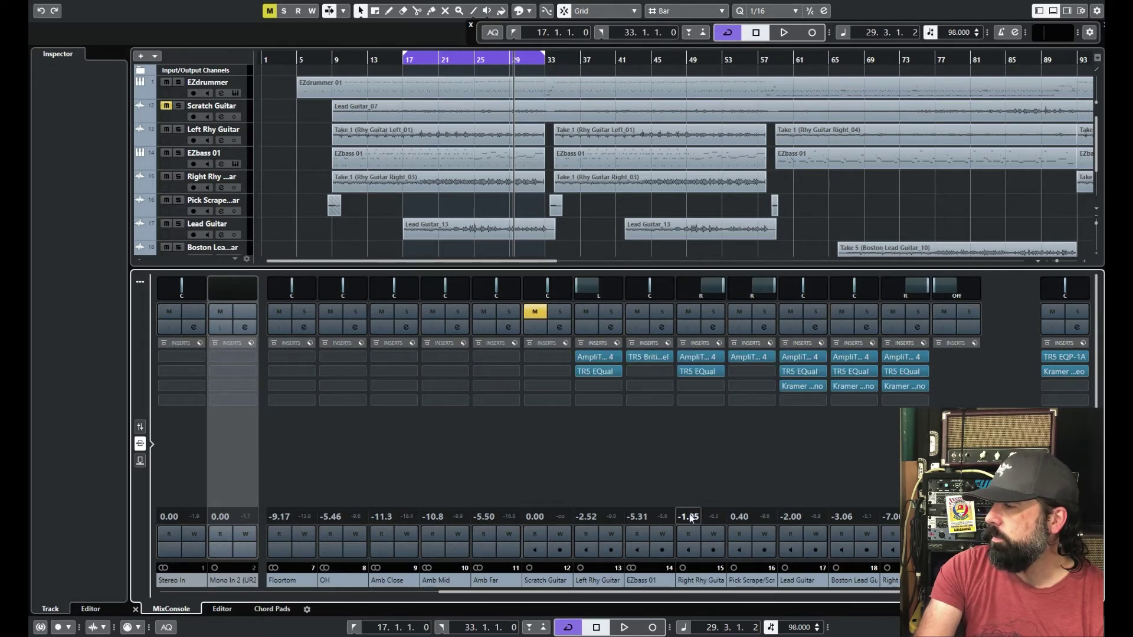
pyautogui.click(657, 356)
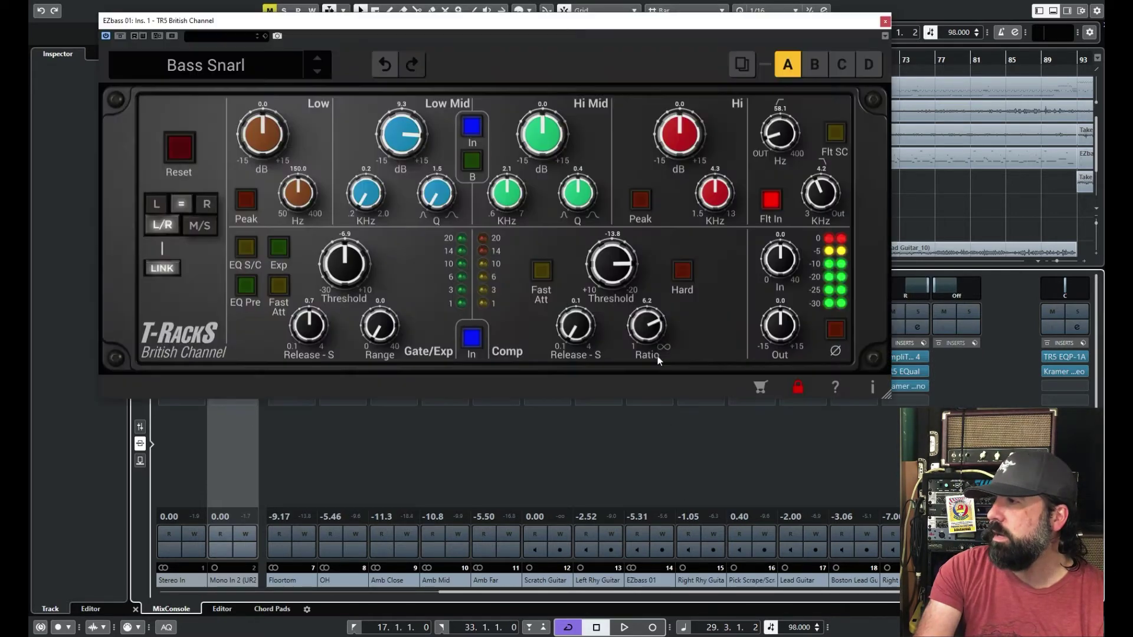
pyautogui.moveTo(554, 32); pyautogui.dragTo(490, 16)
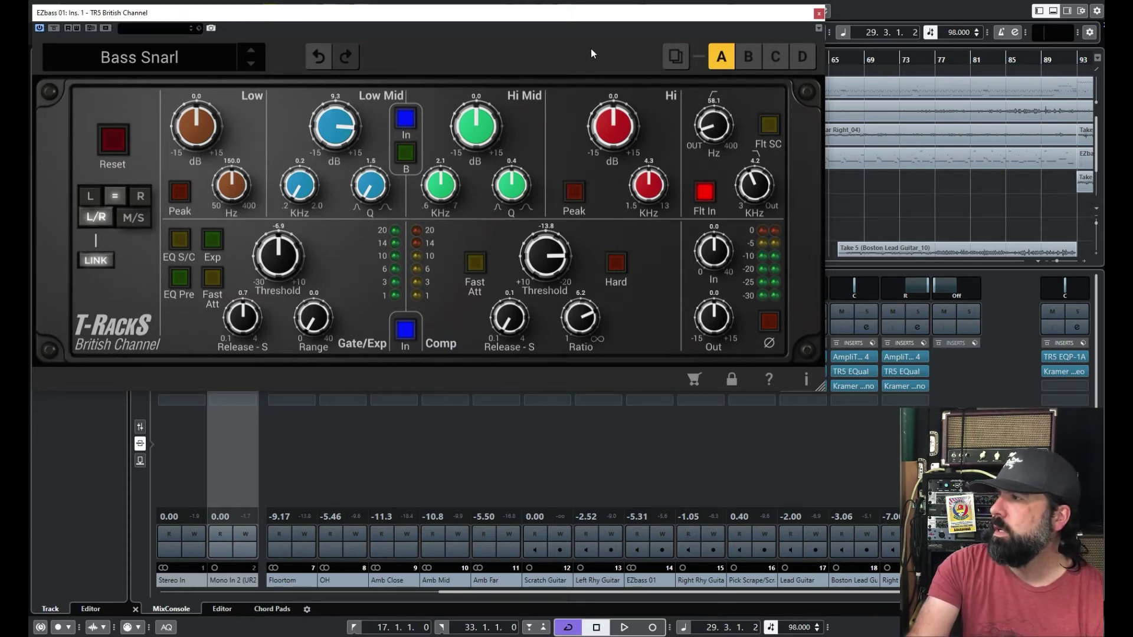
pyautogui.moveTo(606, 19); pyautogui.dragTo(786, 143)
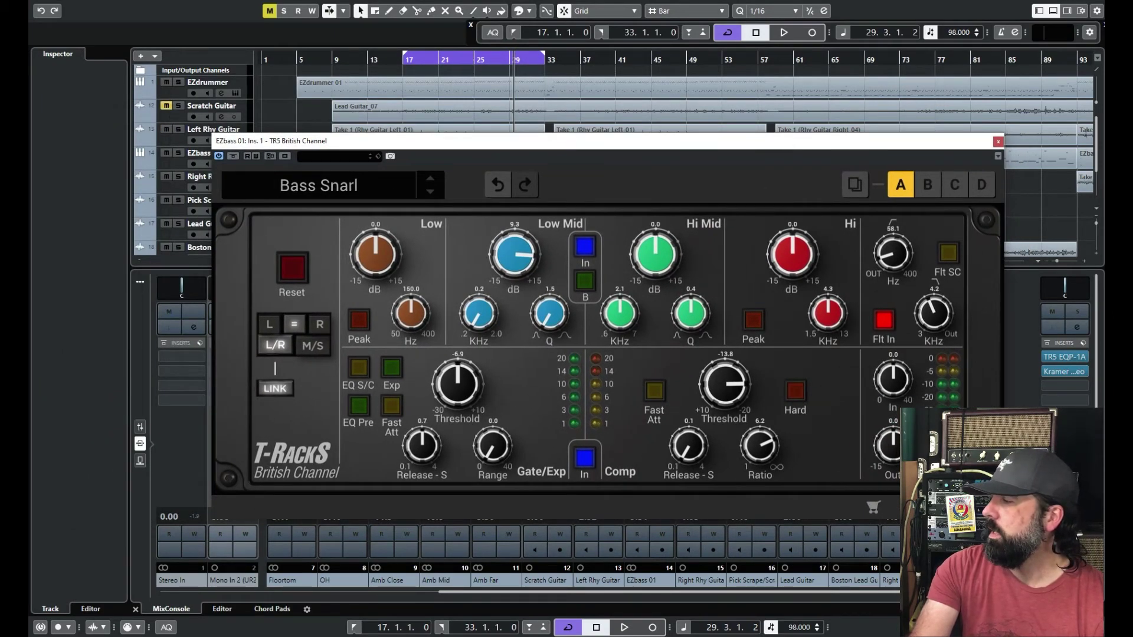
pyautogui.moveTo(998, 493); pyautogui.dragTo(736, 397)
pyautogui.moveTo(608, 136); pyautogui.dragTo(579, 17)
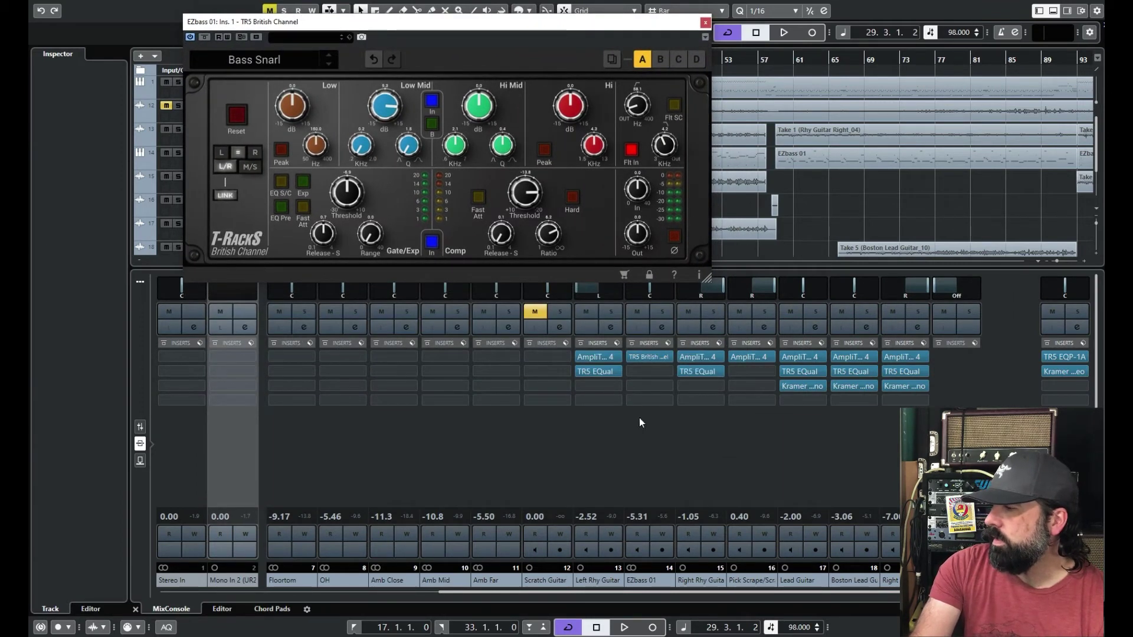
# Toggle the bypass of the EZbass 01 British Channel insert twice and solo the EZbass 01 channel
pyautogui.click(631, 356)
pyautogui.click(631, 357)
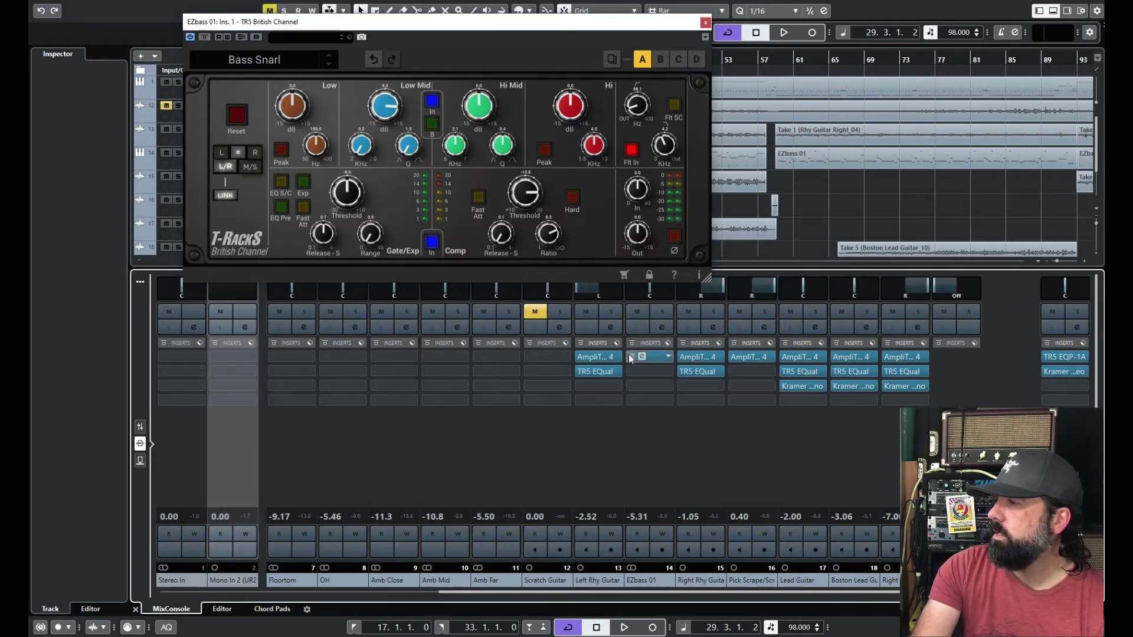
pyautogui.click(662, 312)
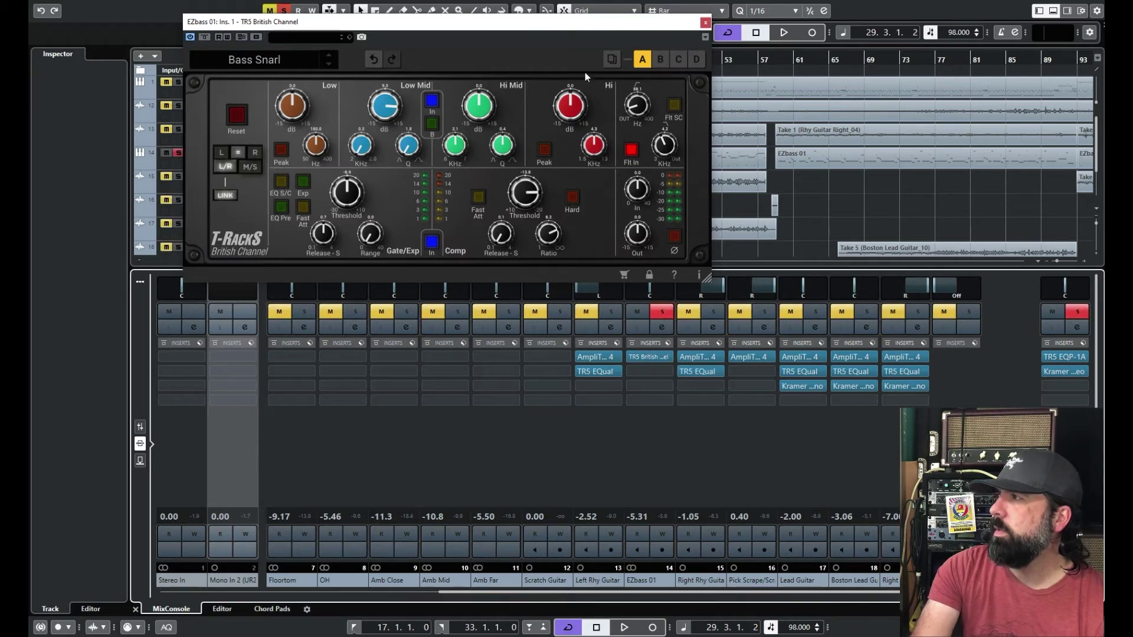
# Play the soloed bass with its British Channel bypassed, re-engage it during playback to compare, and stop
pyautogui.moveTo(605, 26); pyautogui.dragTo(603, 175)
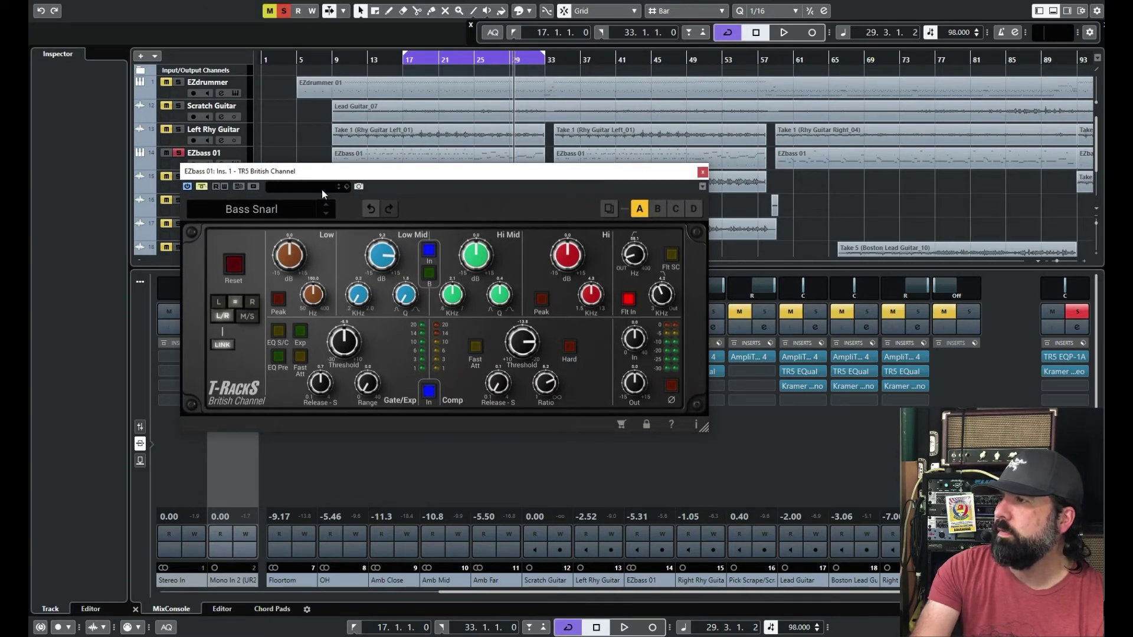
pyautogui.click(784, 35)
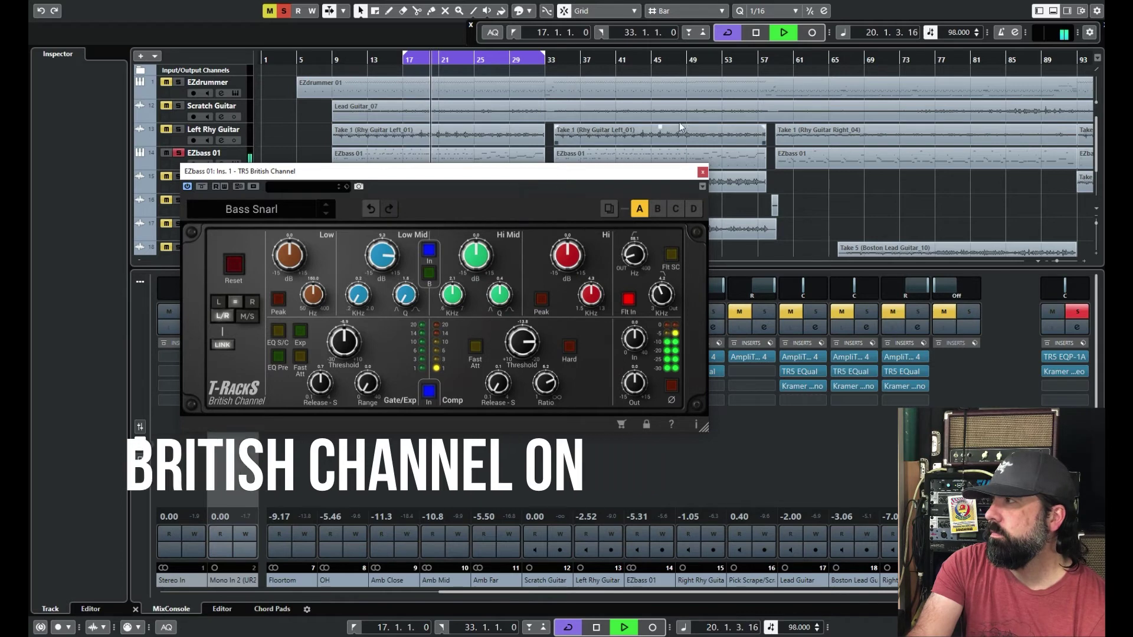
pyautogui.press('space')
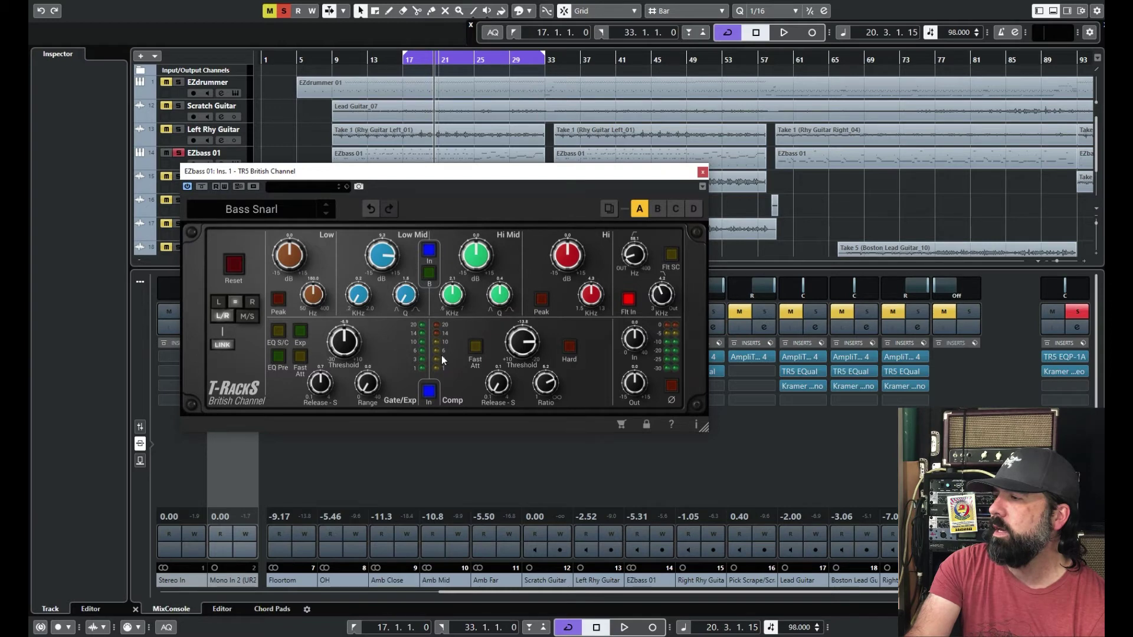
# Play the soloed bass with its British Channel engaged, stop, and unsolo EZbass 01 after moving the plug-in window clear of the mixer buttons
pyautogui.click(786, 33)
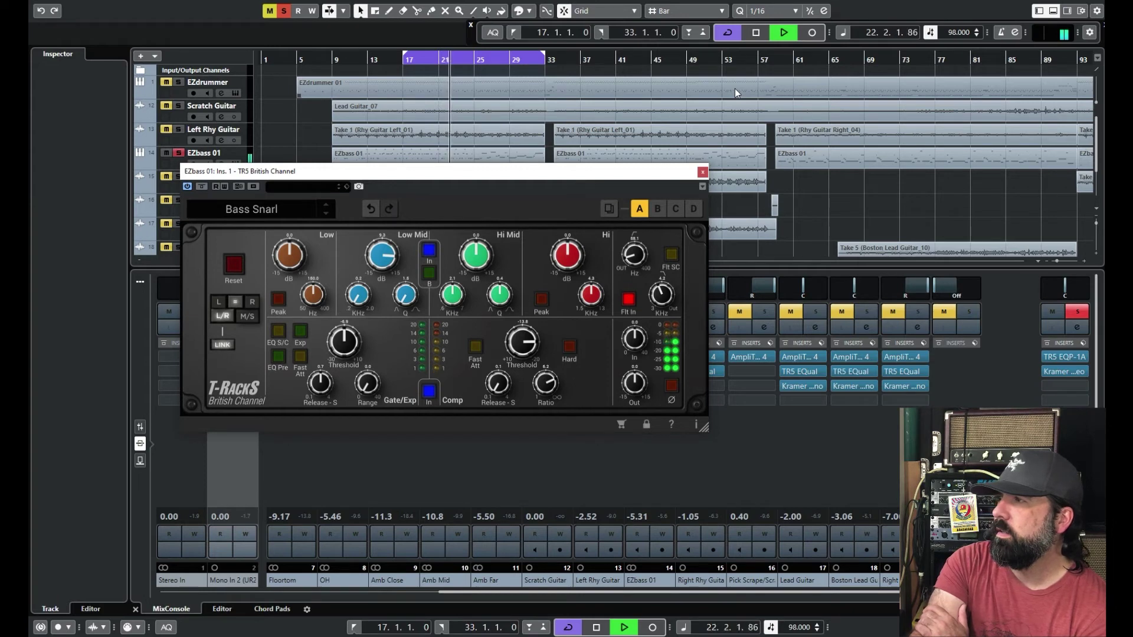
pyautogui.click(758, 33)
pyautogui.moveTo(631, 171); pyautogui.dragTo(559, 44)
pyautogui.click(662, 311)
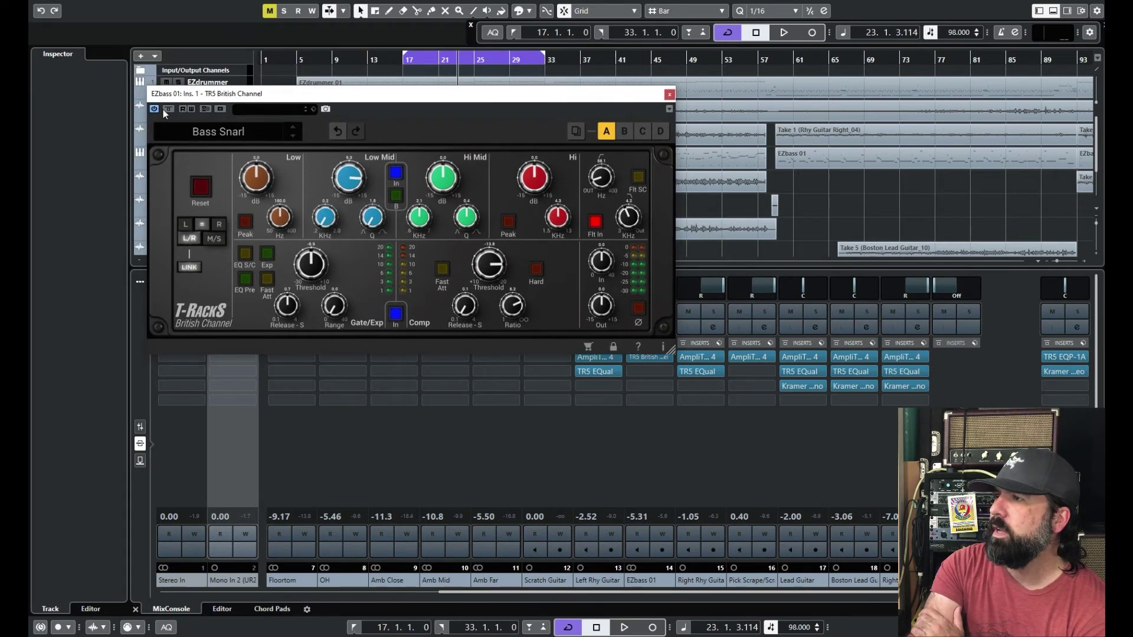
# Play the full mix with the EZbass 01 British Channel bypassed, re-engage it during playback to compare, stop, and close the plug-in
pyautogui.click(168, 109)
pyautogui.click(784, 33)
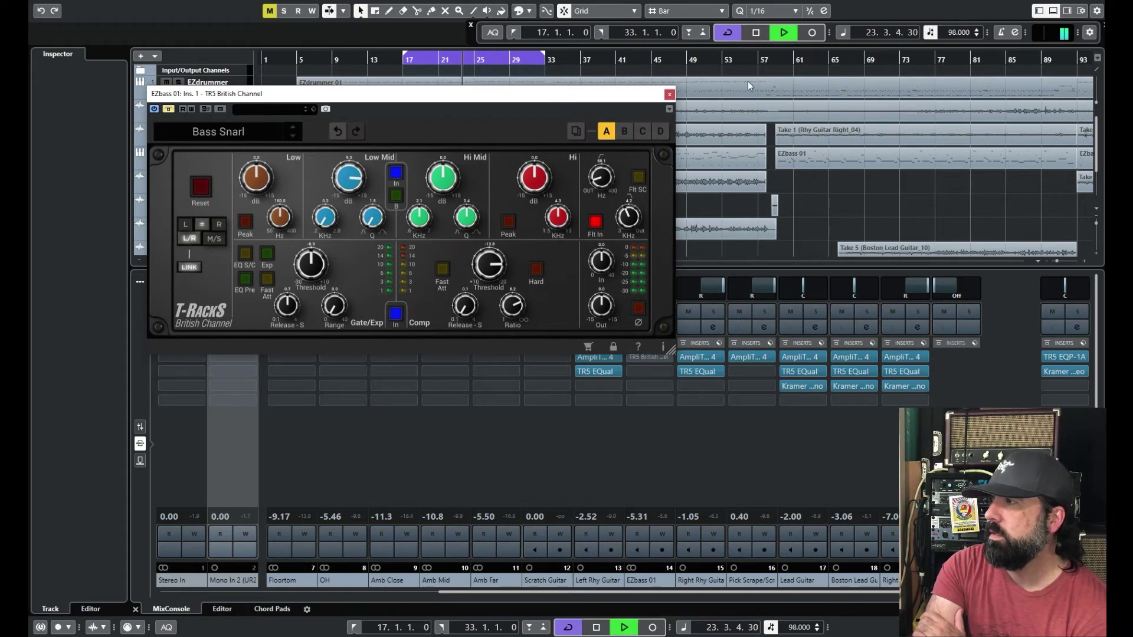
pyautogui.click(169, 109)
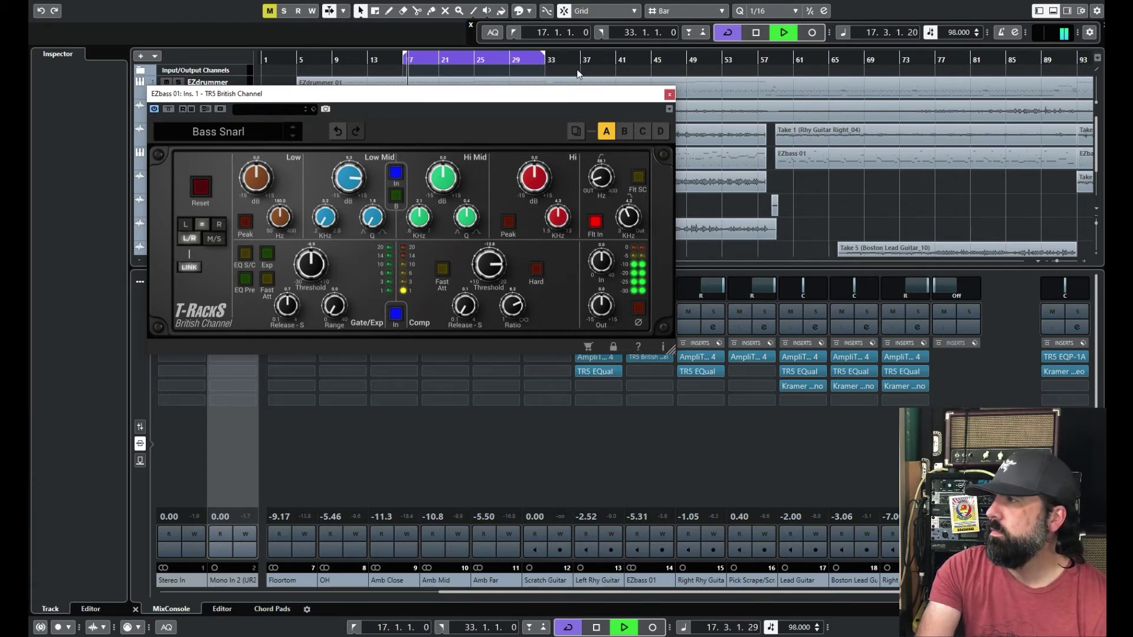
pyautogui.click(755, 34)
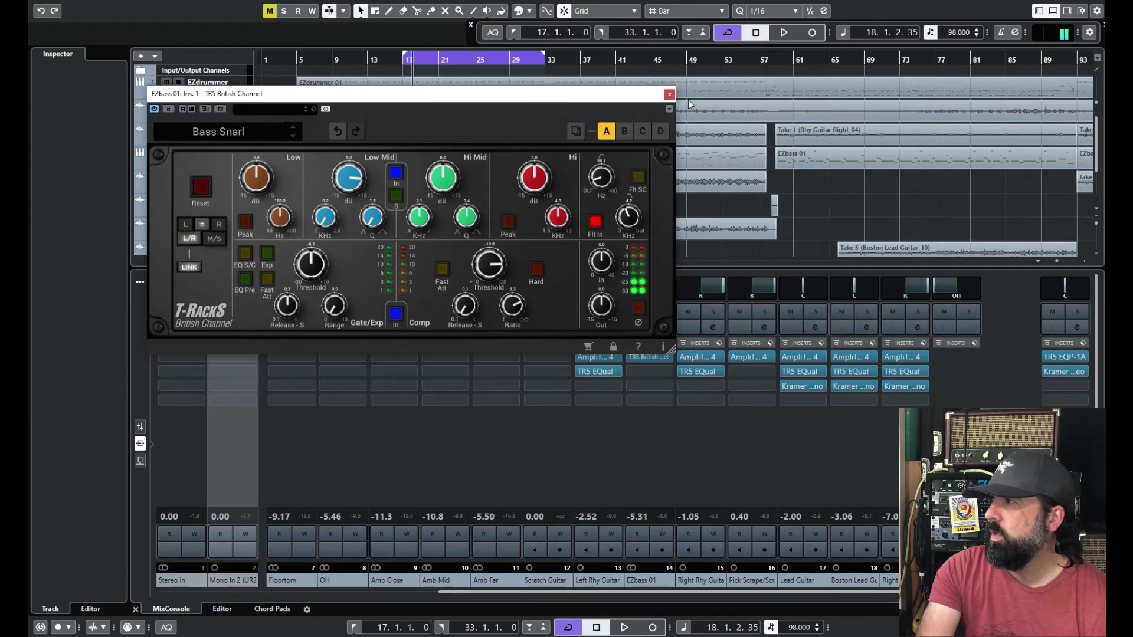
pyautogui.click(670, 95)
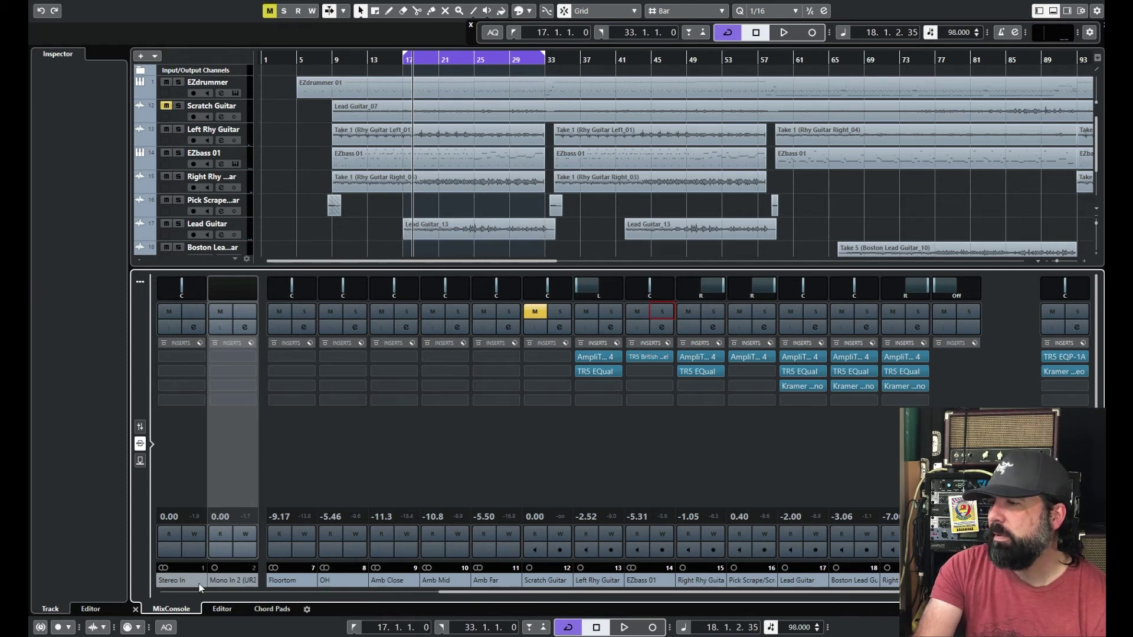
# Bring the first mixer channels into view, inspect the EQual insert on the Left Rhy Guitar channel, and close it
pyautogui.click(166, 593)
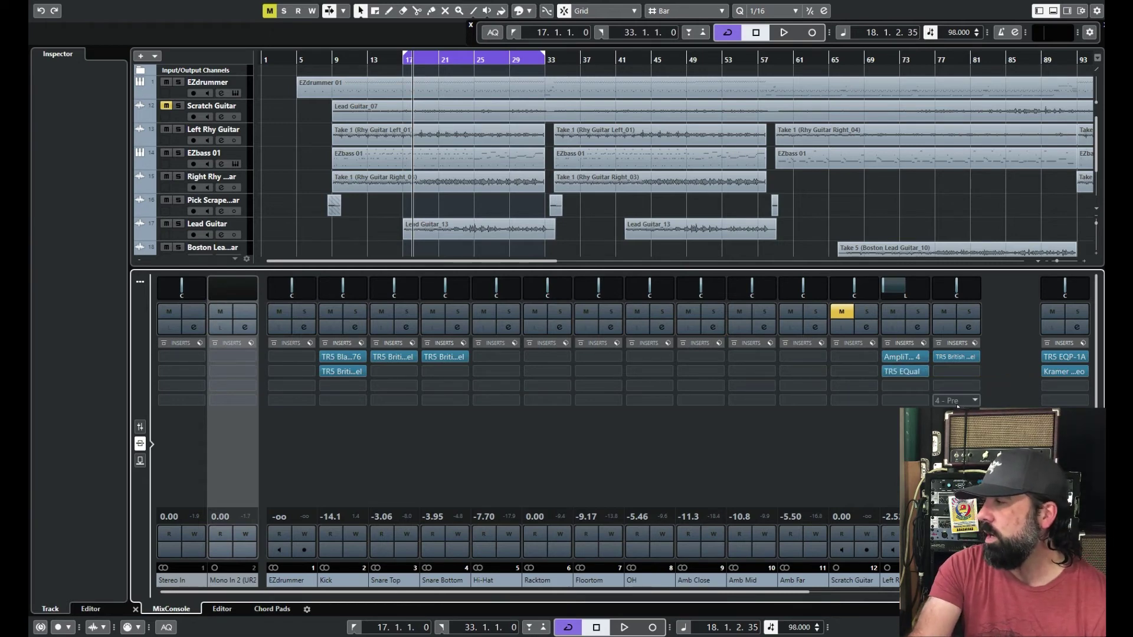
pyautogui.click(917, 371)
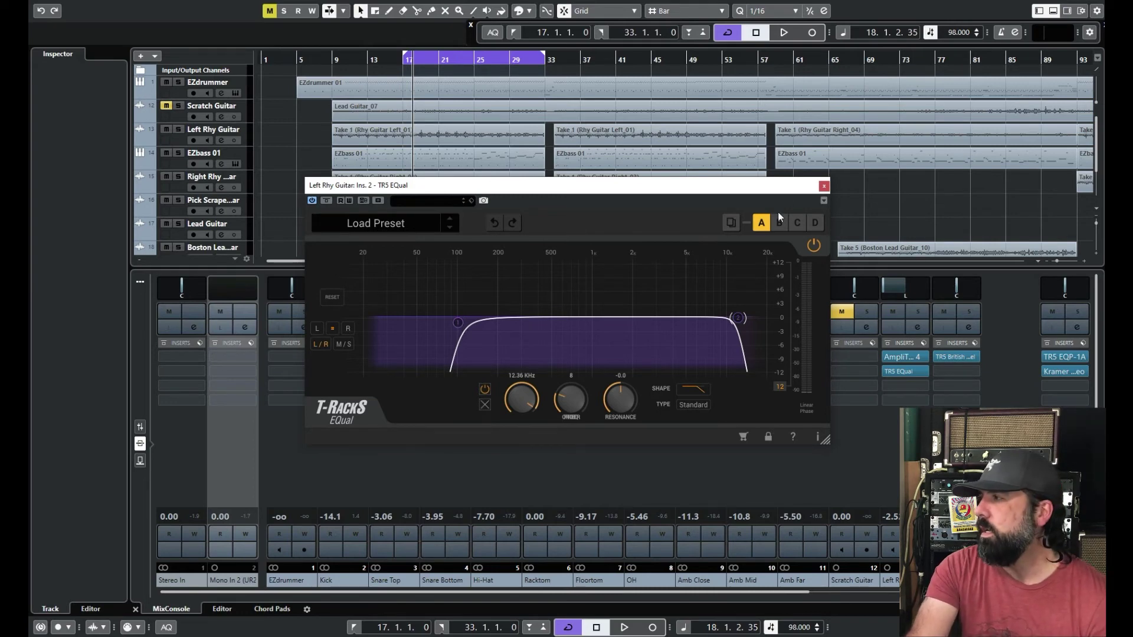
pyautogui.click(821, 186)
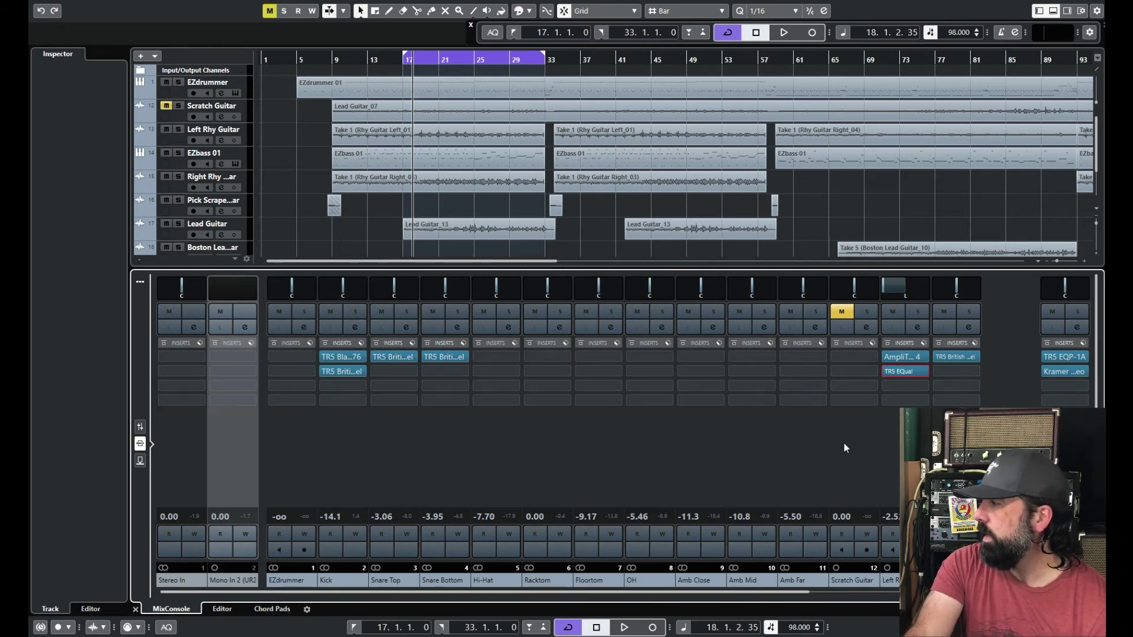
# Open the EQP-1A insert on the Stereo Out channel to examine its settings and close it
pyautogui.click(1077, 357)
pyautogui.click(1078, 357)
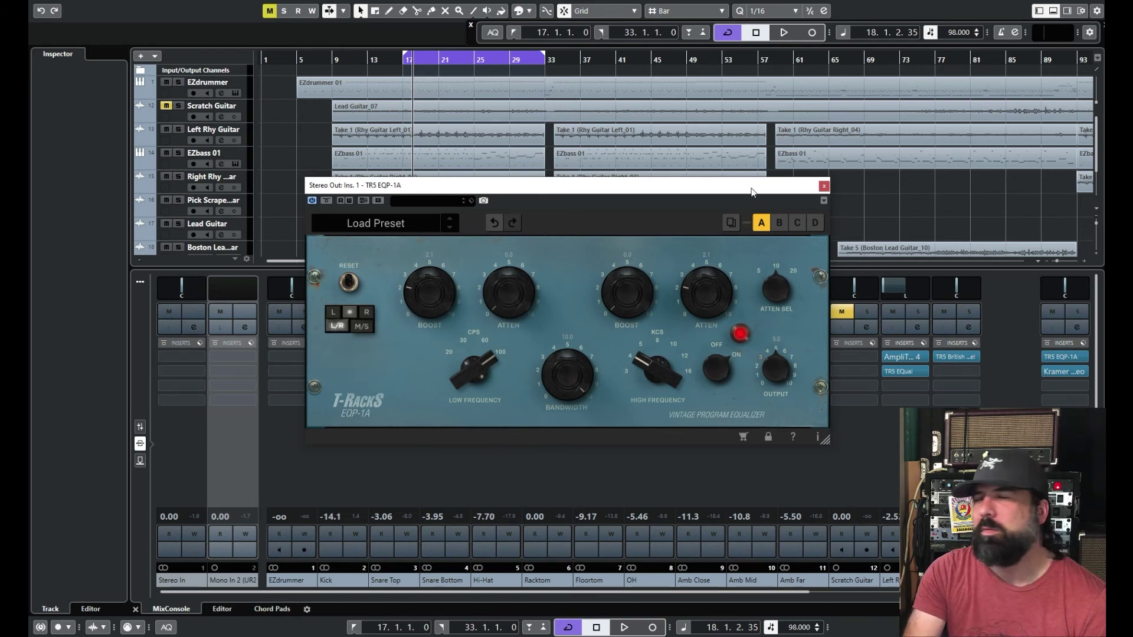
pyautogui.click(823, 185)
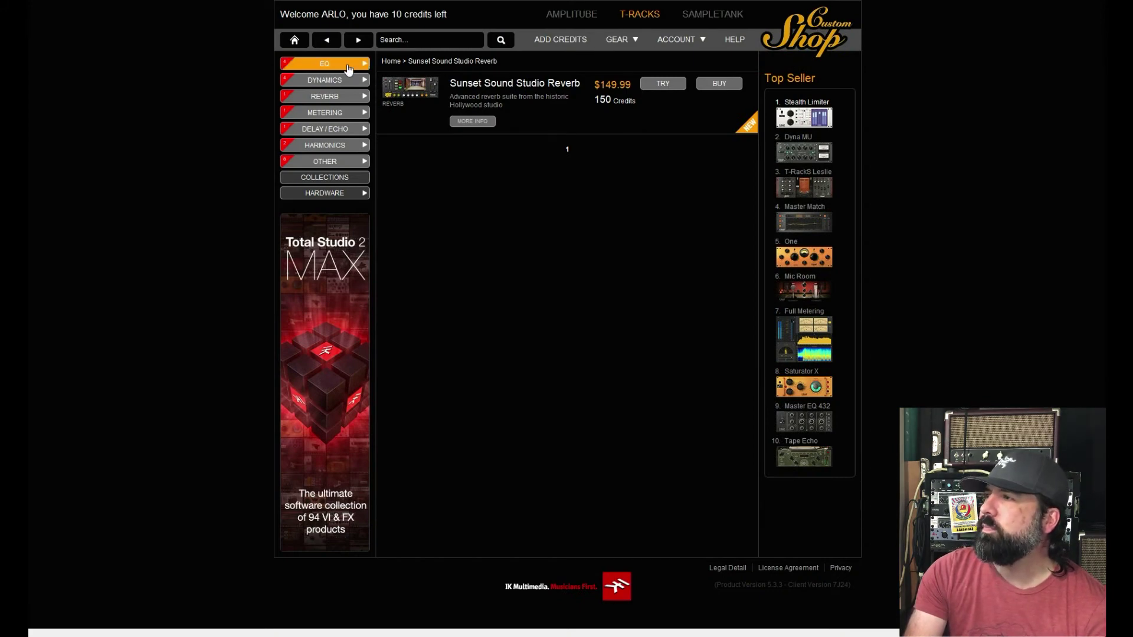
# Browse the EQ and Dynamics gear categories in the T-RackS Custom Shop and return to the Cubase project
pyautogui.click(347, 63)
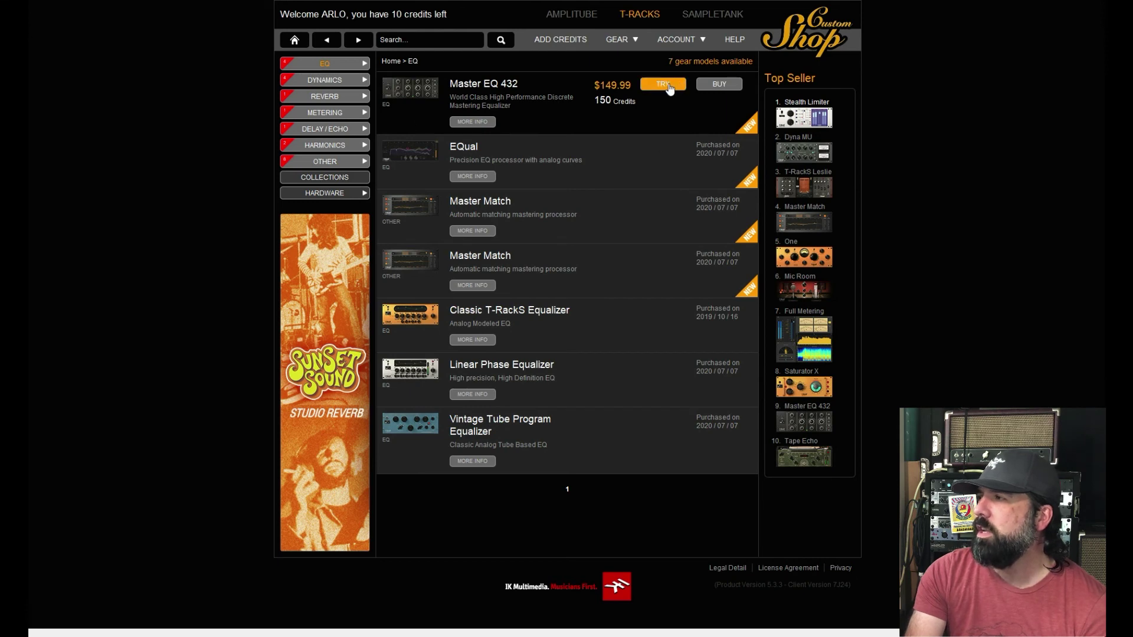
pyautogui.click(330, 80)
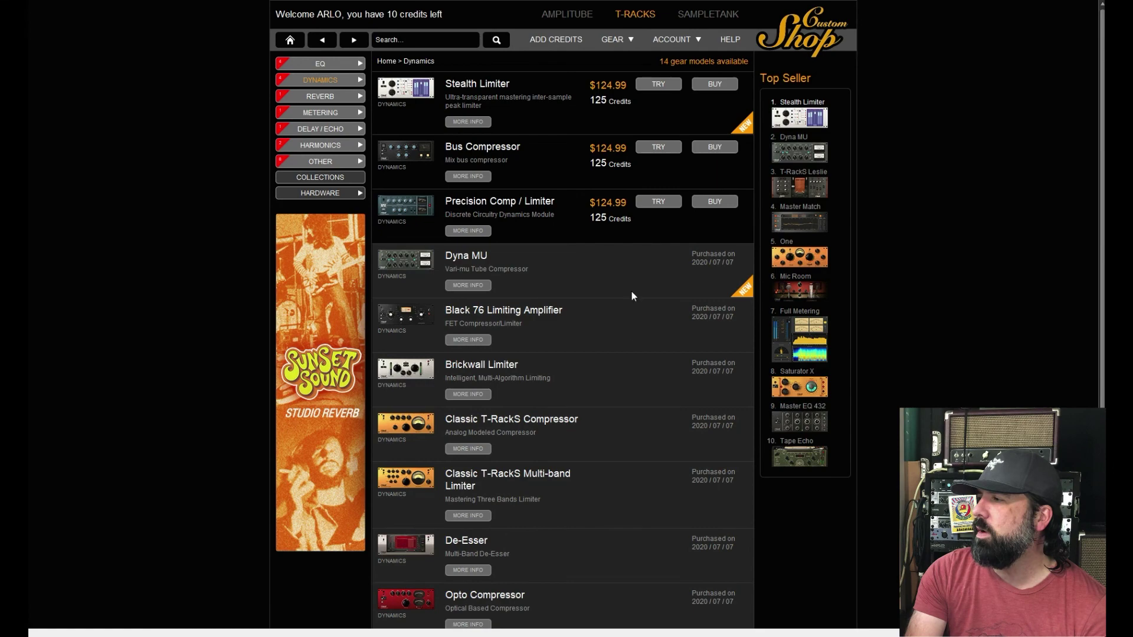
pyautogui.scroll(-1, 643, 338)
pyautogui.scroll(1, 650, 307)
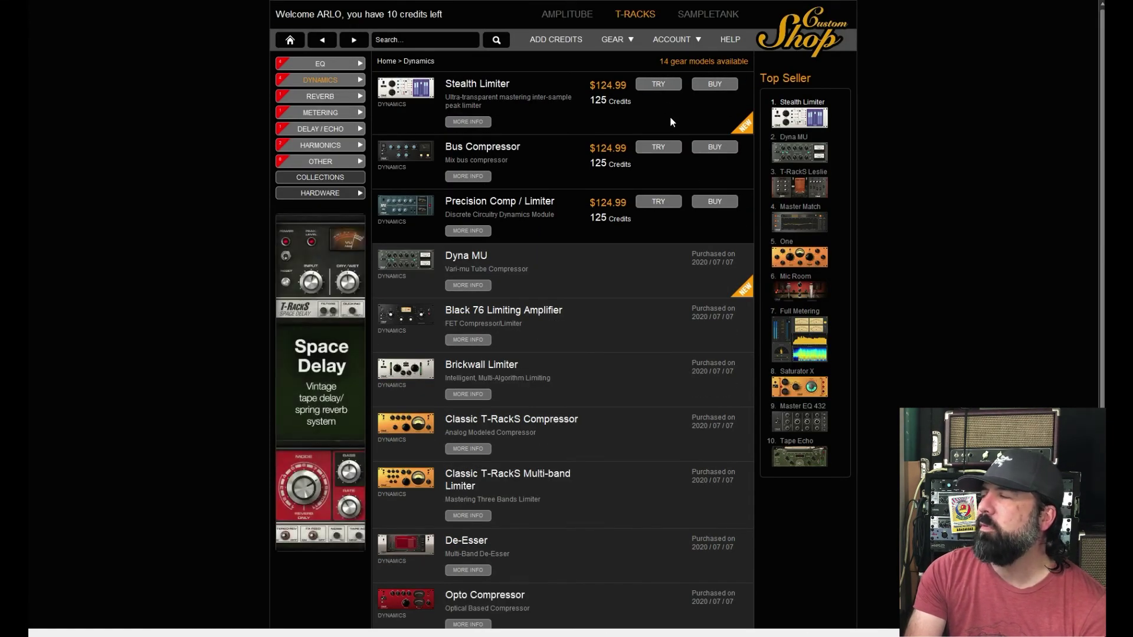
pyautogui.click(1042, 3)
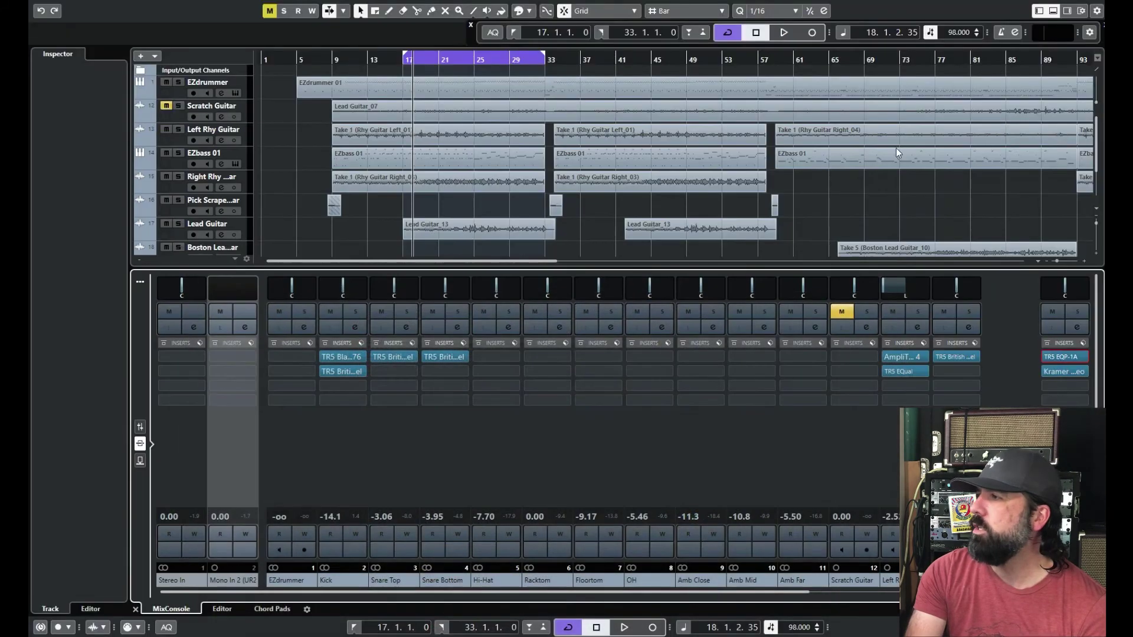